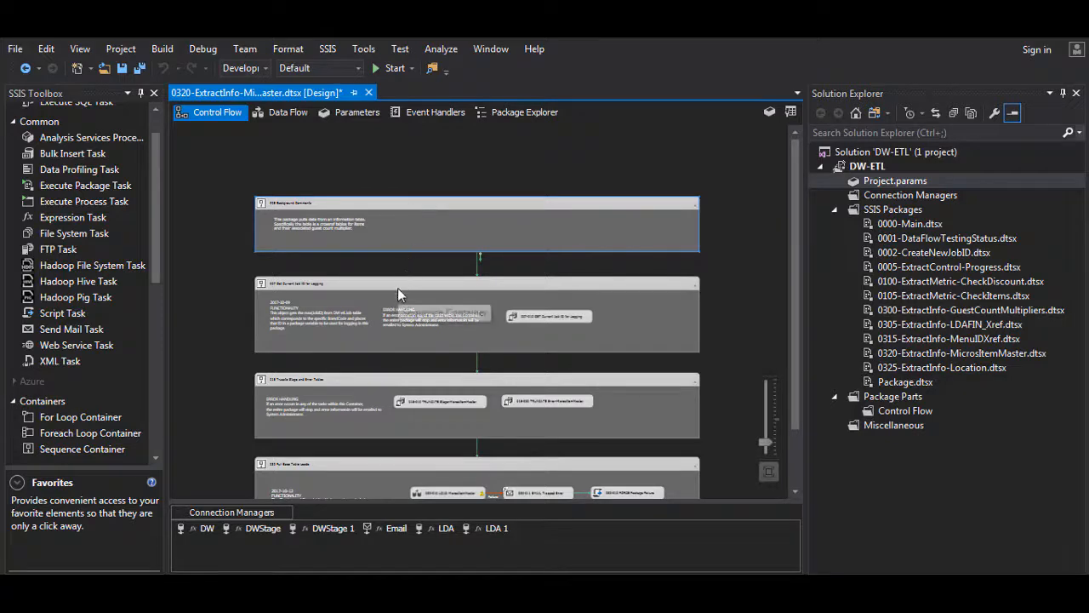
- Examine the control flow's containers, including the 007 Get Current Job ID for Logging container and its task
scroll(397, 287, "down", 2)
scroll(398, 288, "up", 2)
scroll(398, 288, "up", 2)
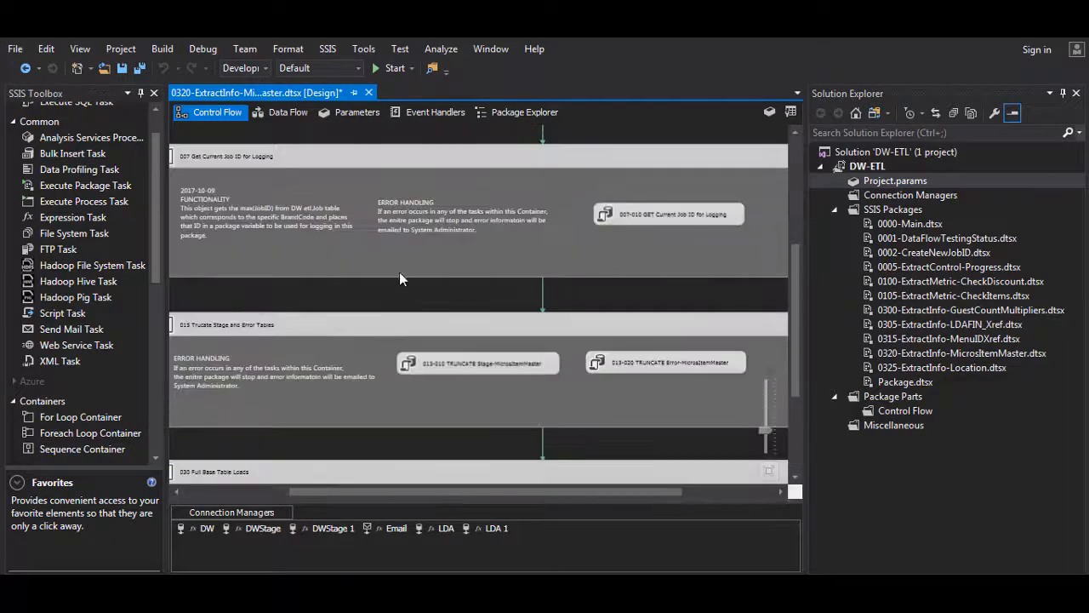
left_click(620, 212)
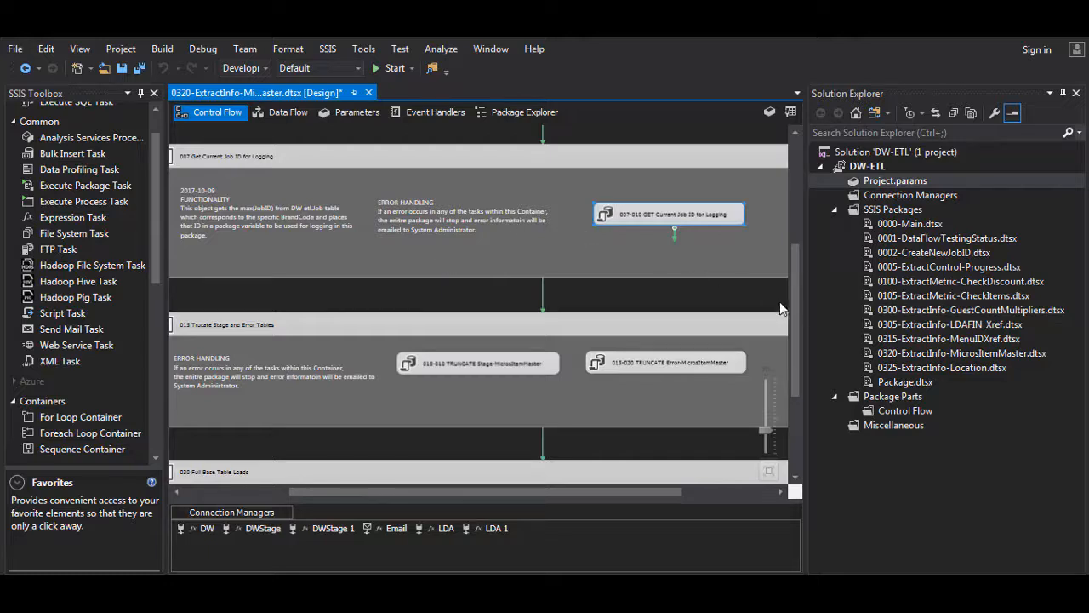
left_click_drag(794, 311, 673, 210)
left_click(483, 168)
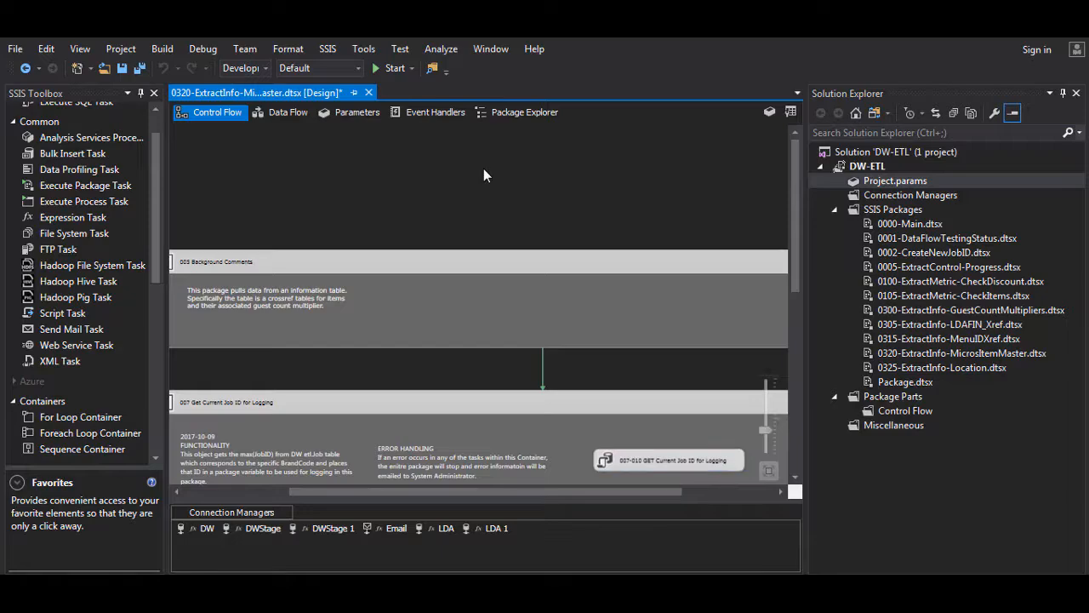
scroll(484, 169, "down", 1)
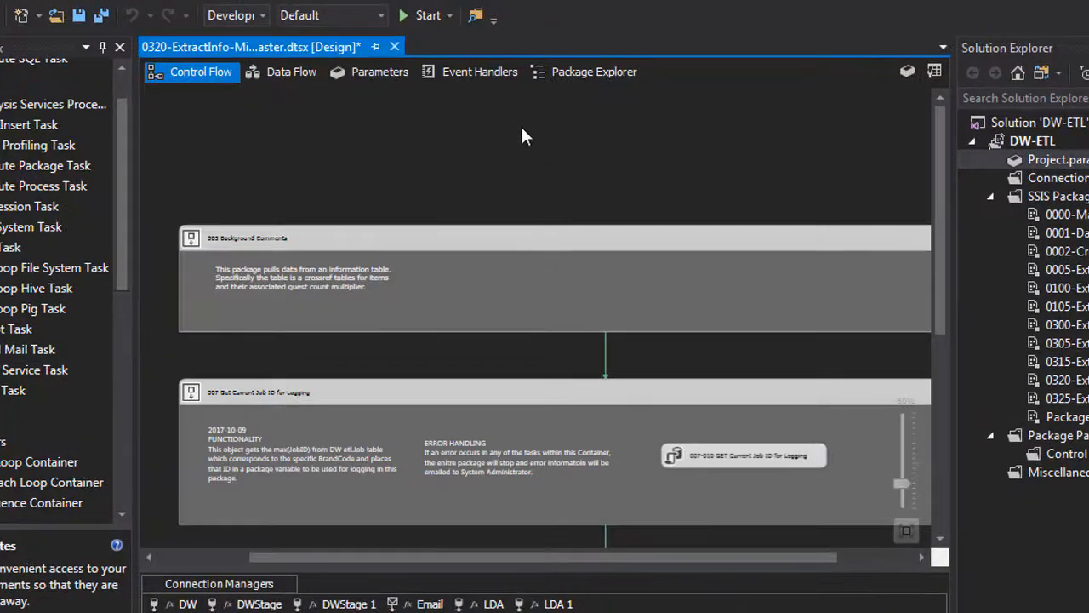
- Show the package-level OnError event handler and expand the package's executables to review which ones can have handlers
left_click(459, 73)
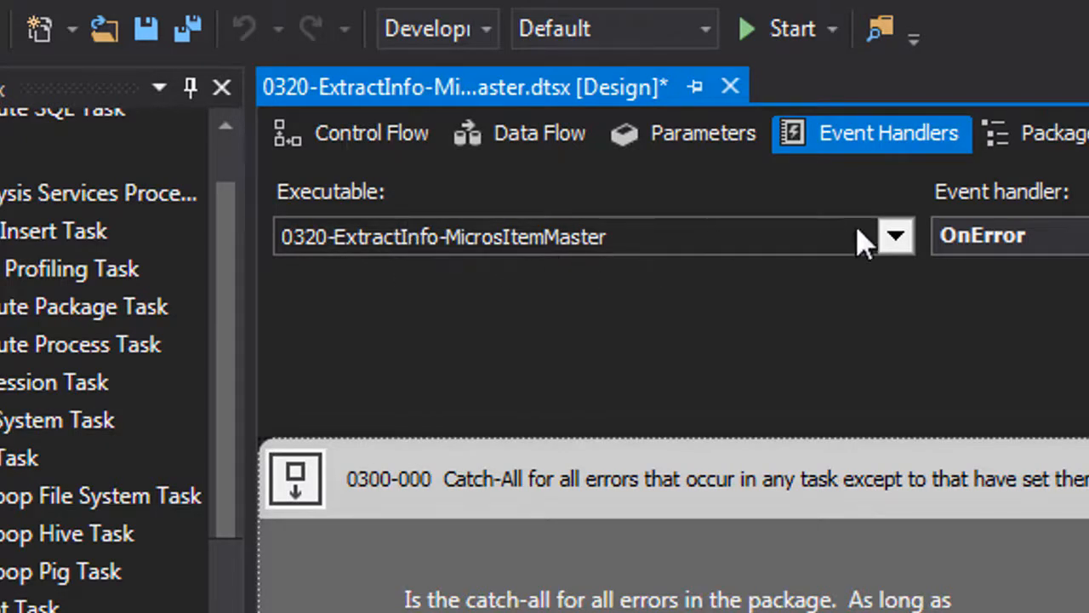
left_click(905, 245)
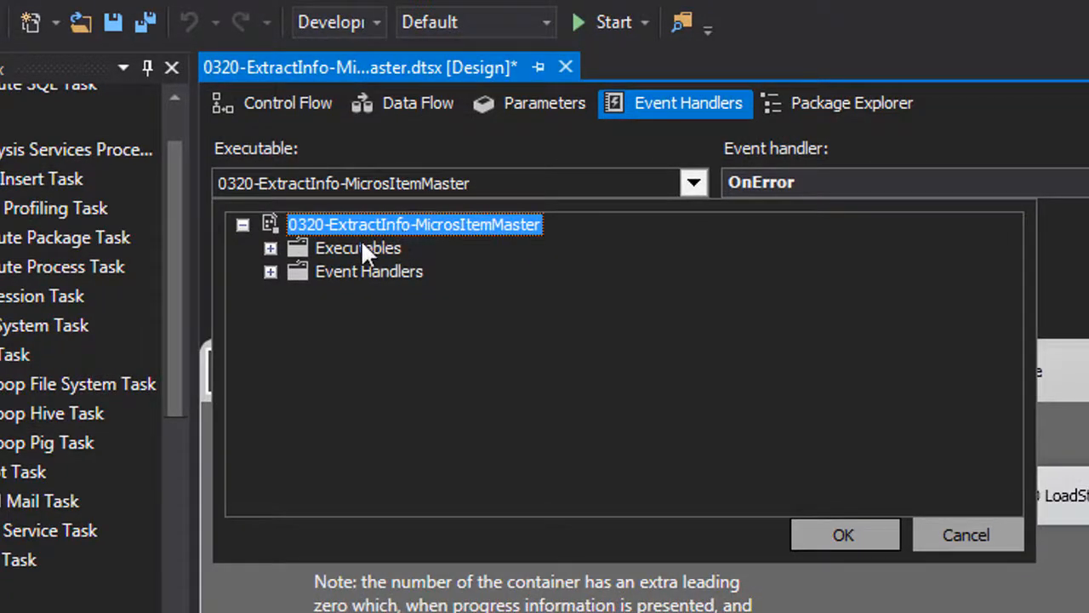
left_click(269, 247)
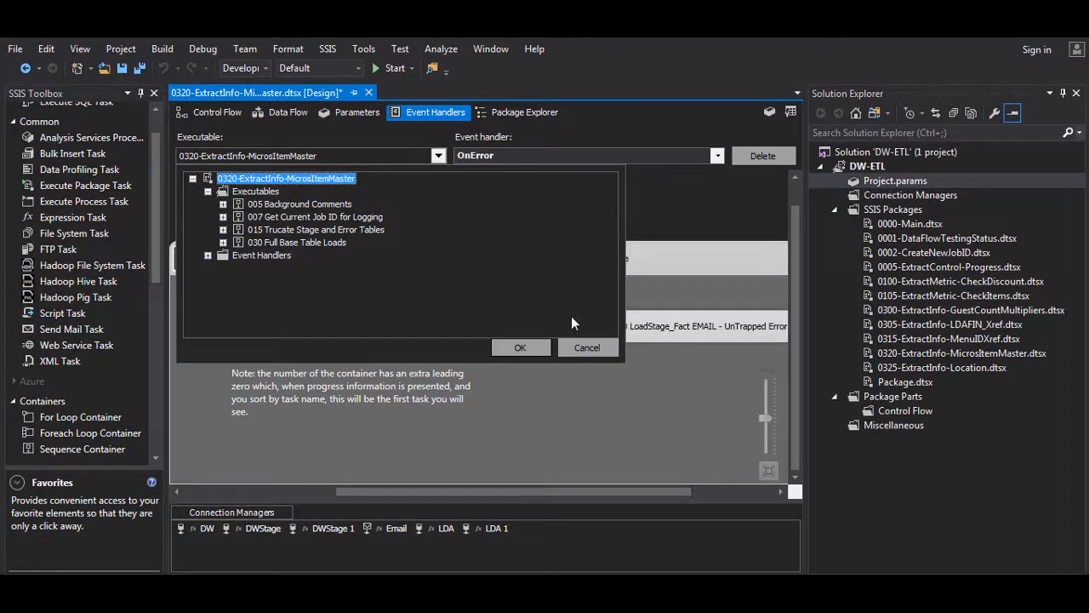
left_click(582, 348)
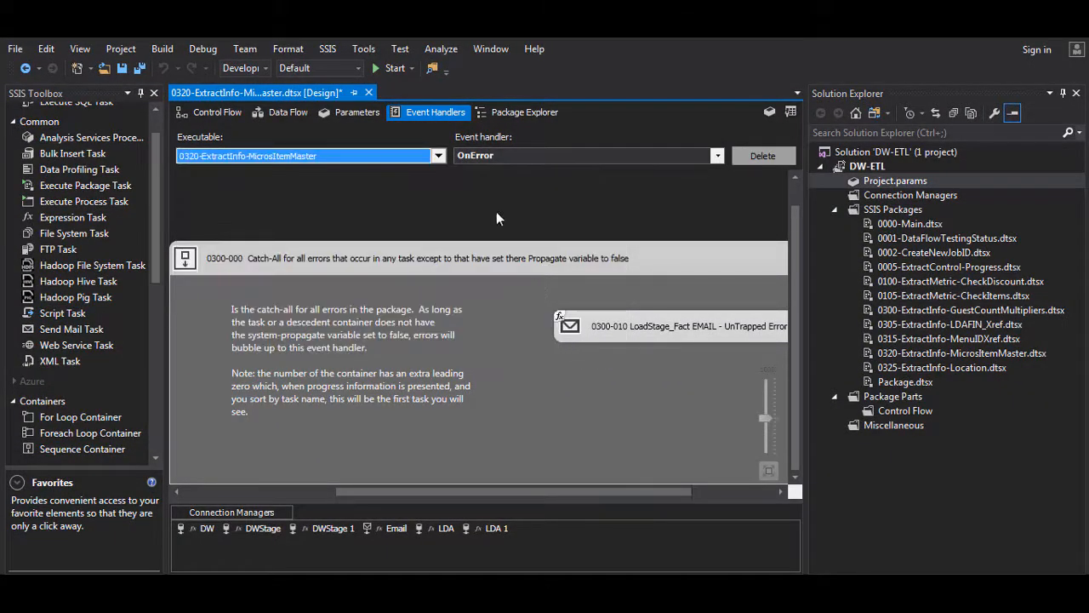
scroll(497, 218, "down", 2)
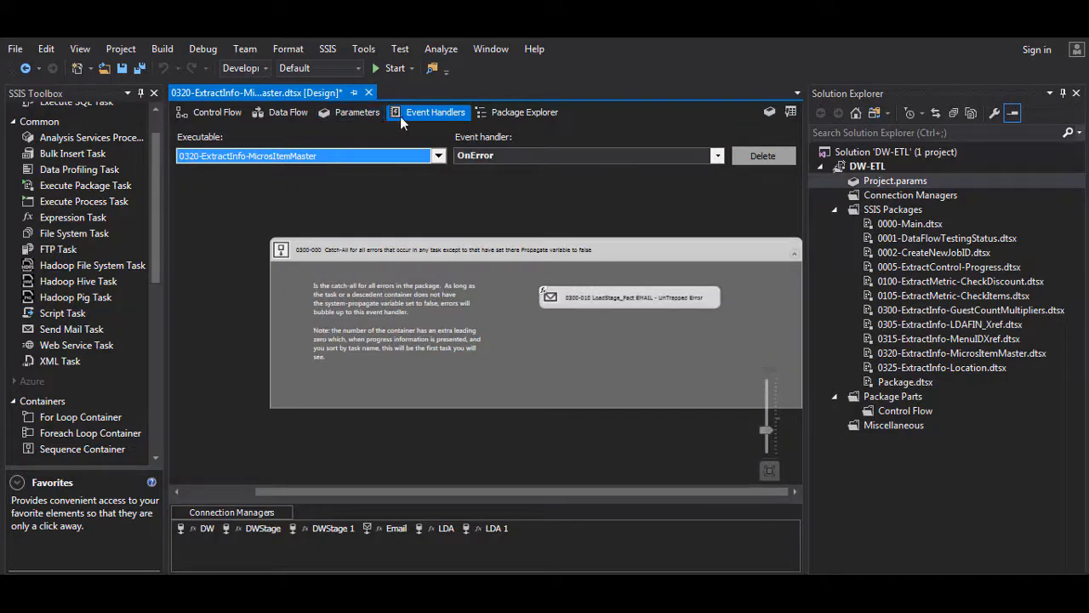
- Review the control flow from the 005 Background Comments container to the two TRUNCATE tasks in container 015
left_click(240, 116)
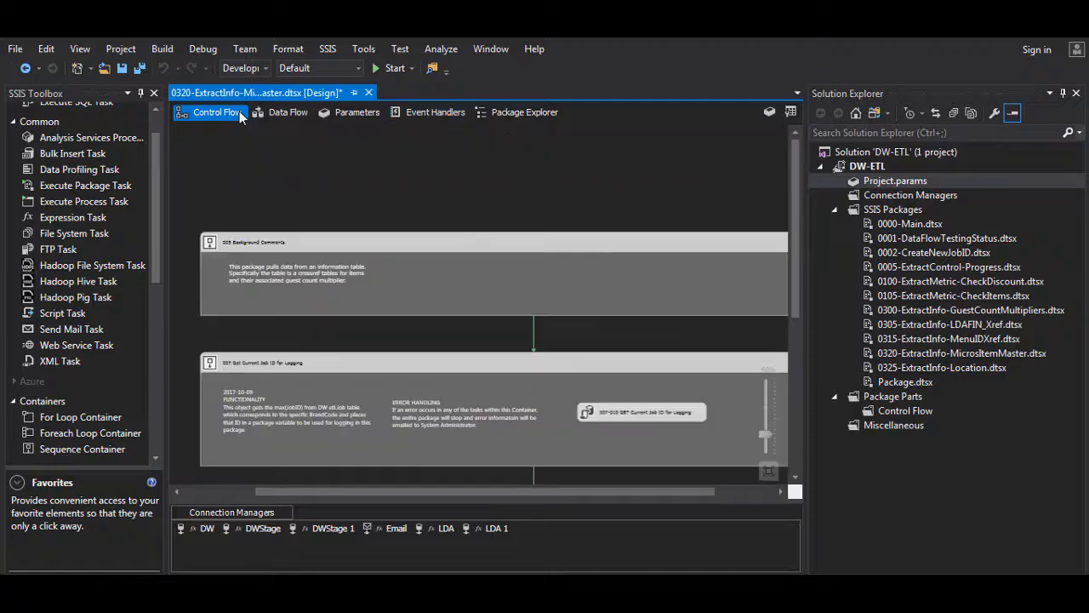
scroll(263, 224, "up", 2)
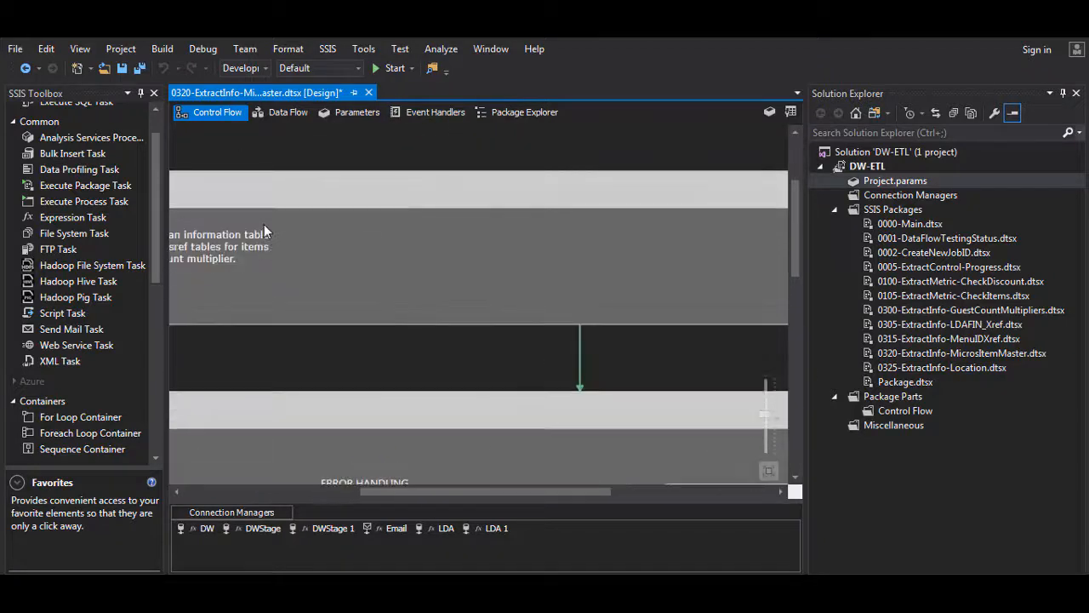
left_click_drag(375, 491, 224, 483)
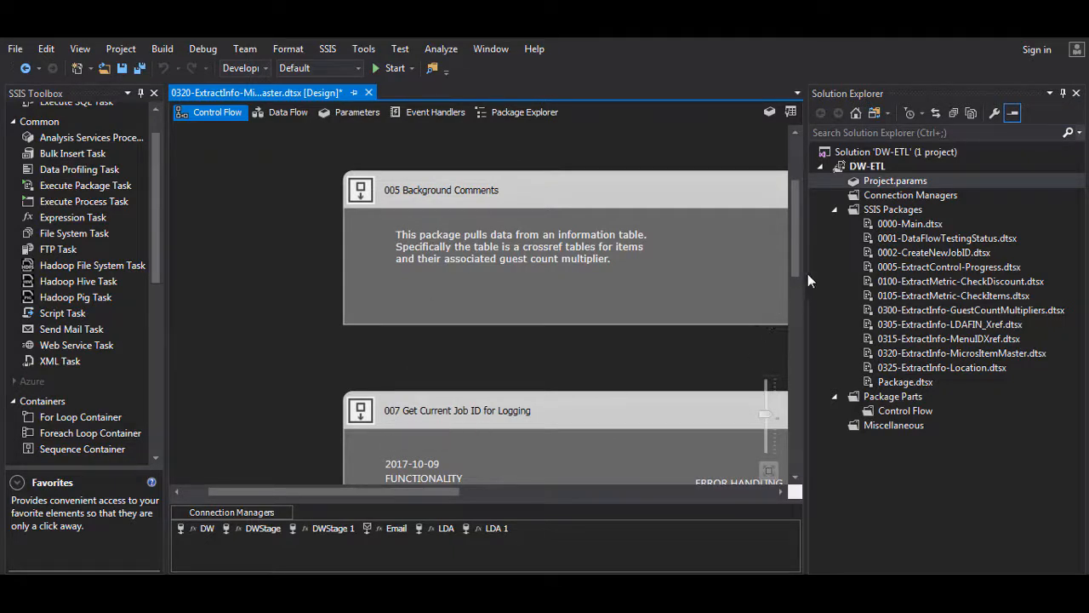
left_click_drag(793, 272, 796, 374)
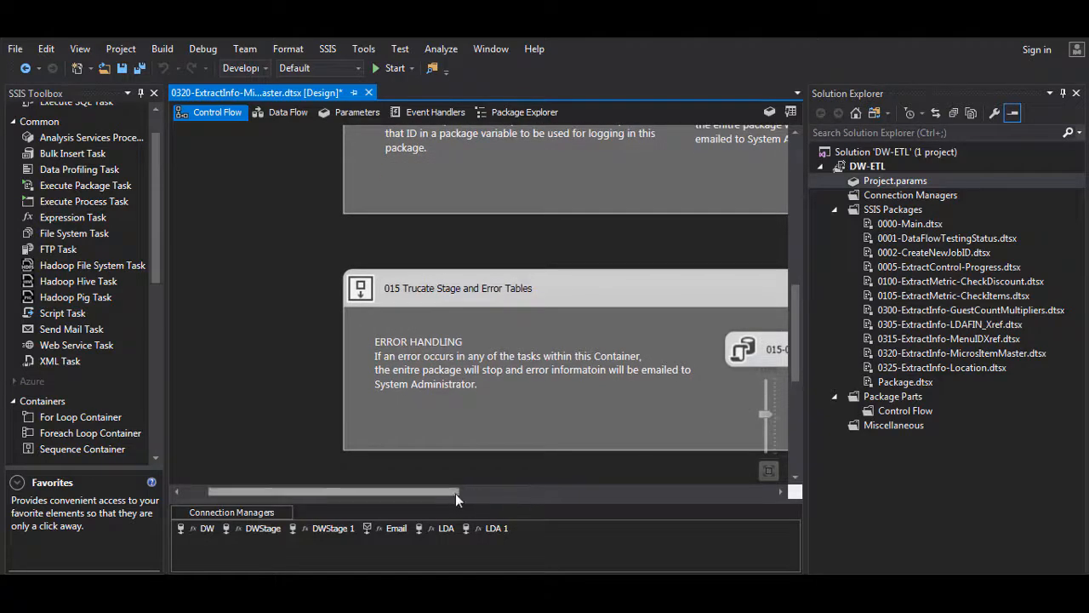
left_click_drag(456, 493, 531, 487)
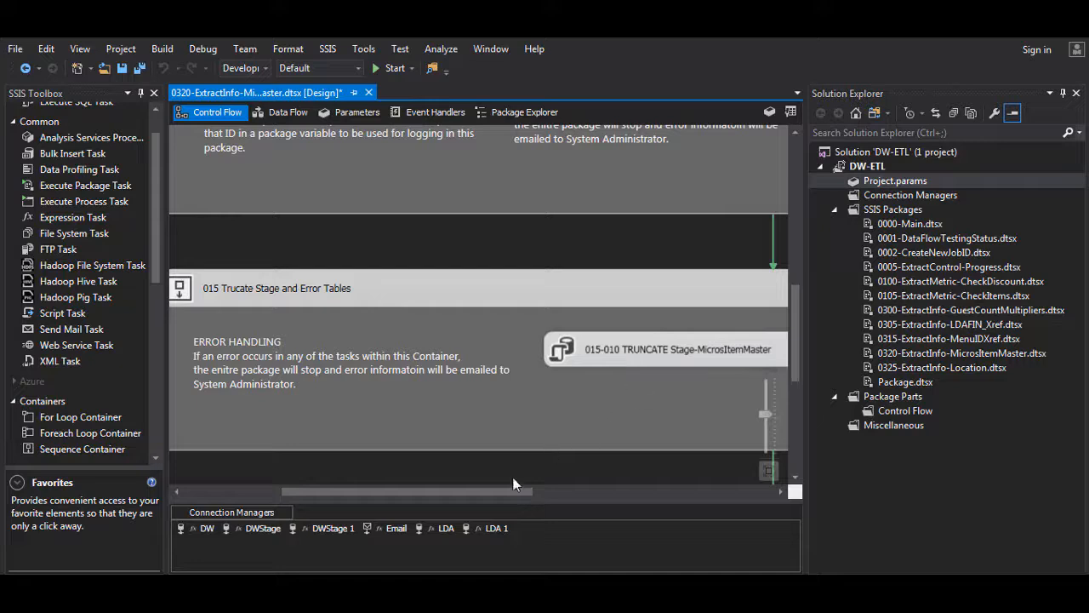
left_click_drag(528, 497, 623, 491)
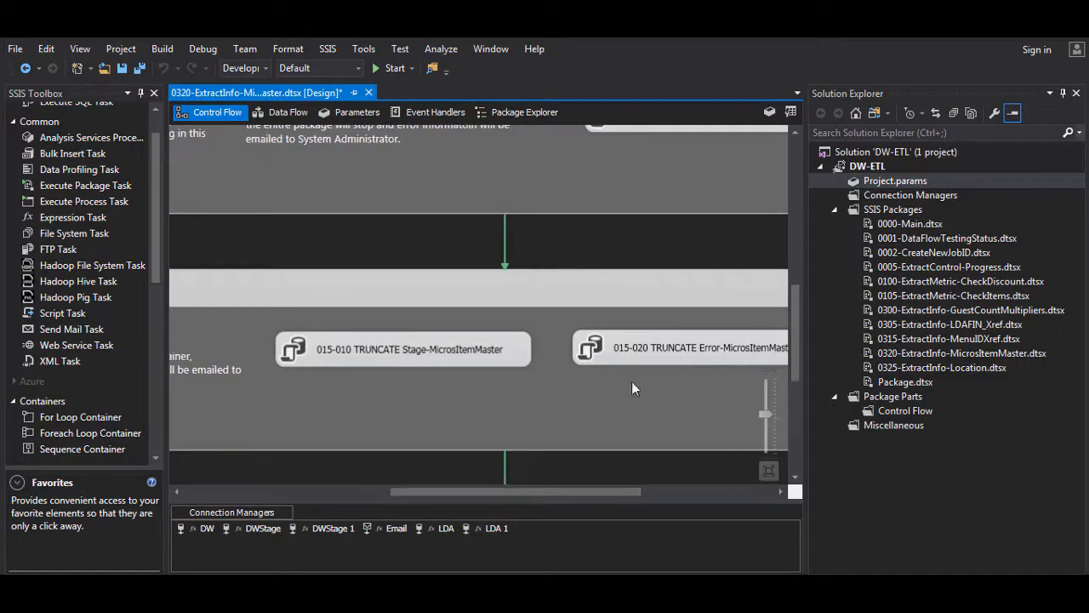
- Go back to the package's event handlers, review the available event types and choose OnError
left_click(430, 111)
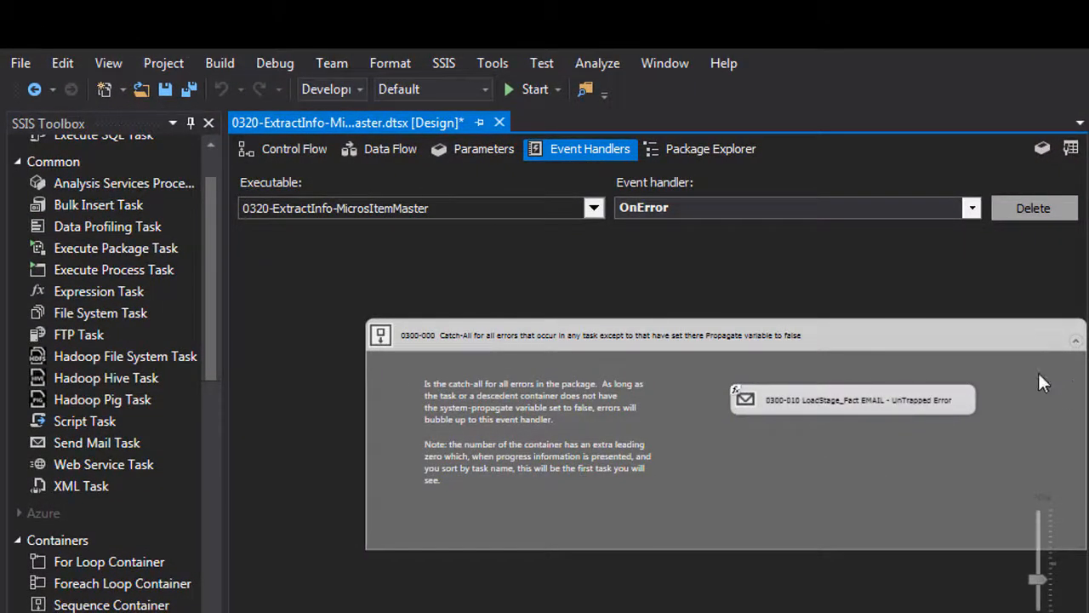
left_click(592, 208)
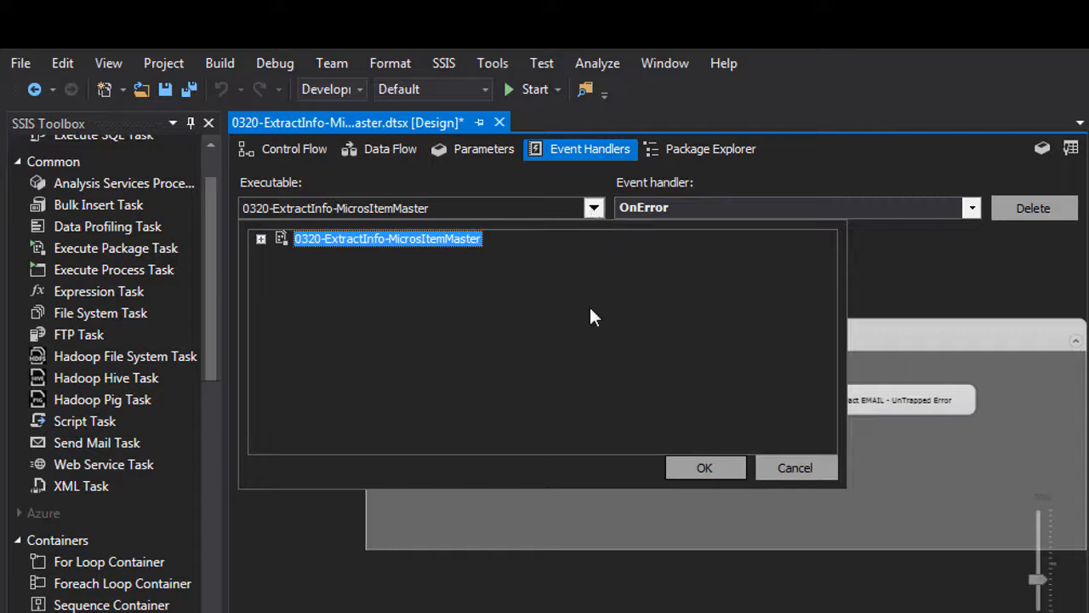
left_click(785, 467)
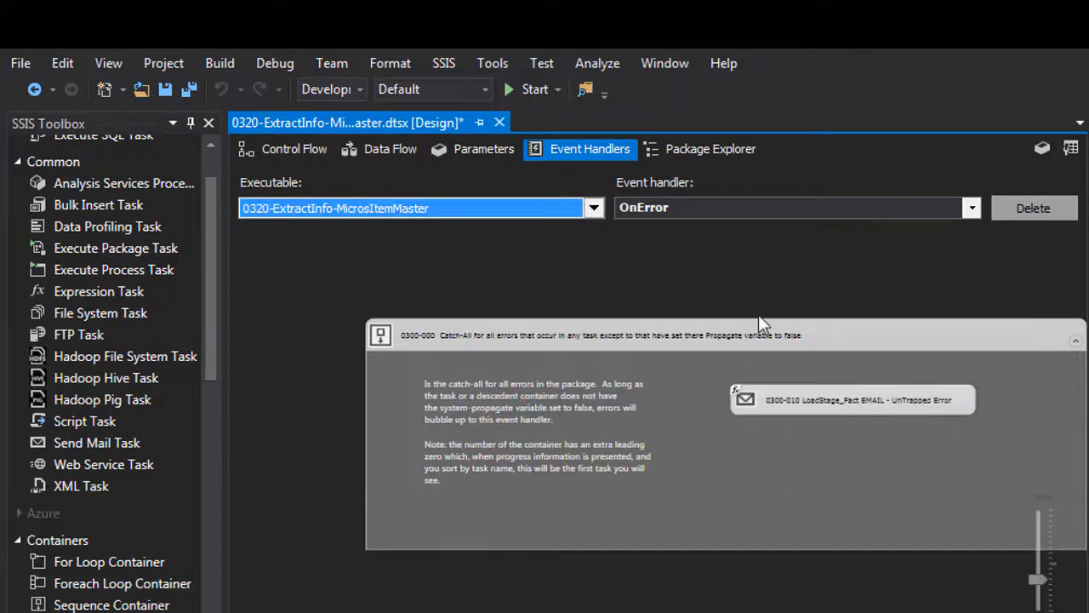
left_click(792, 208)
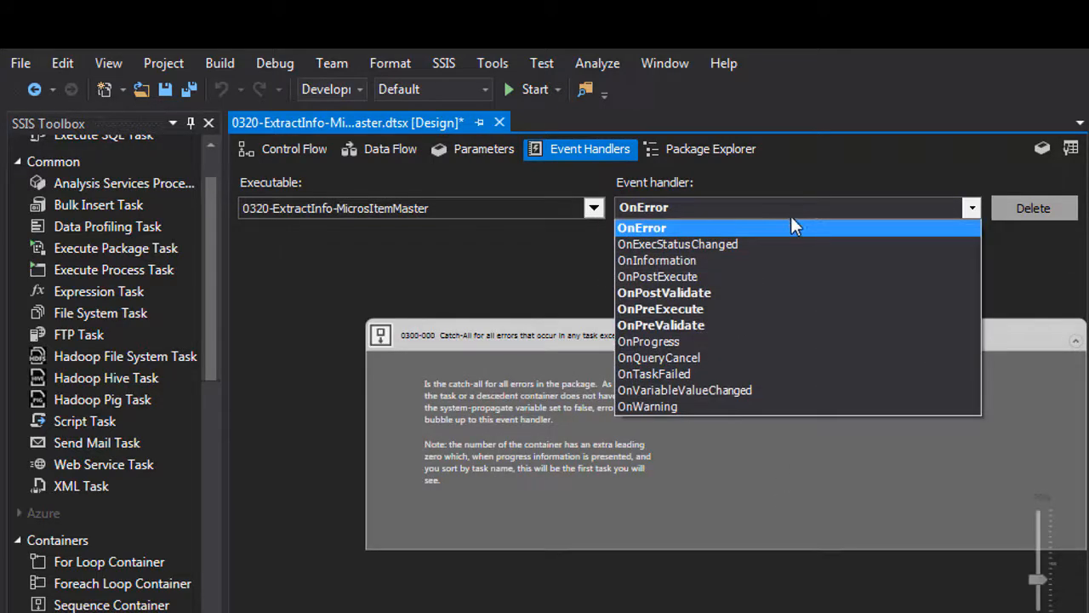
left_click(791, 228)
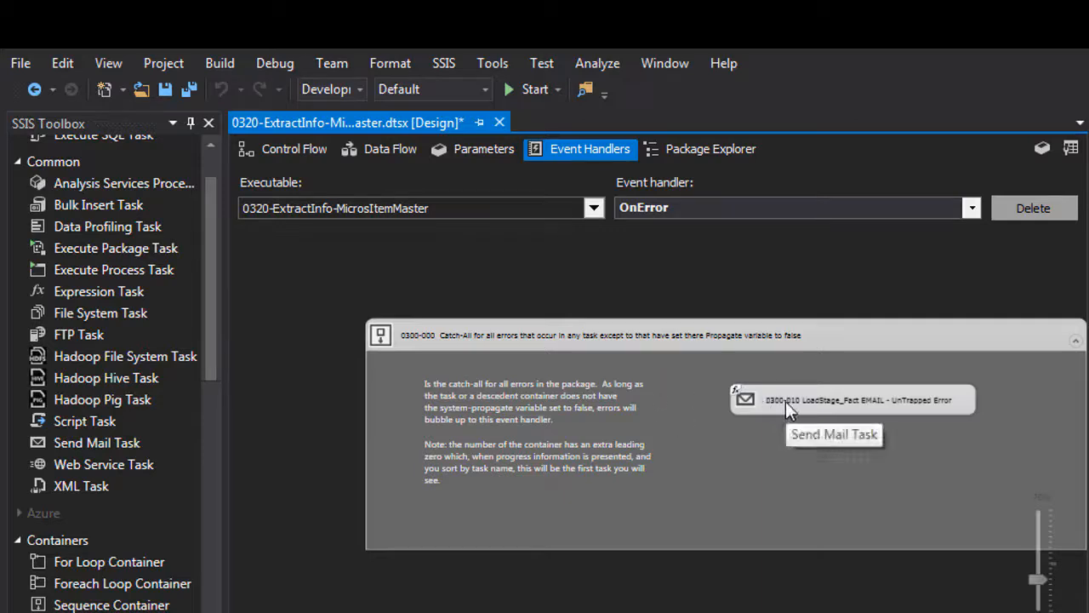
- Open the 0300-010 LoadStage_Fact EMAIL - UnTrapped Error task in the catch-all container and view its mail settings
scroll(785, 401, "up", 2, "ctrl")
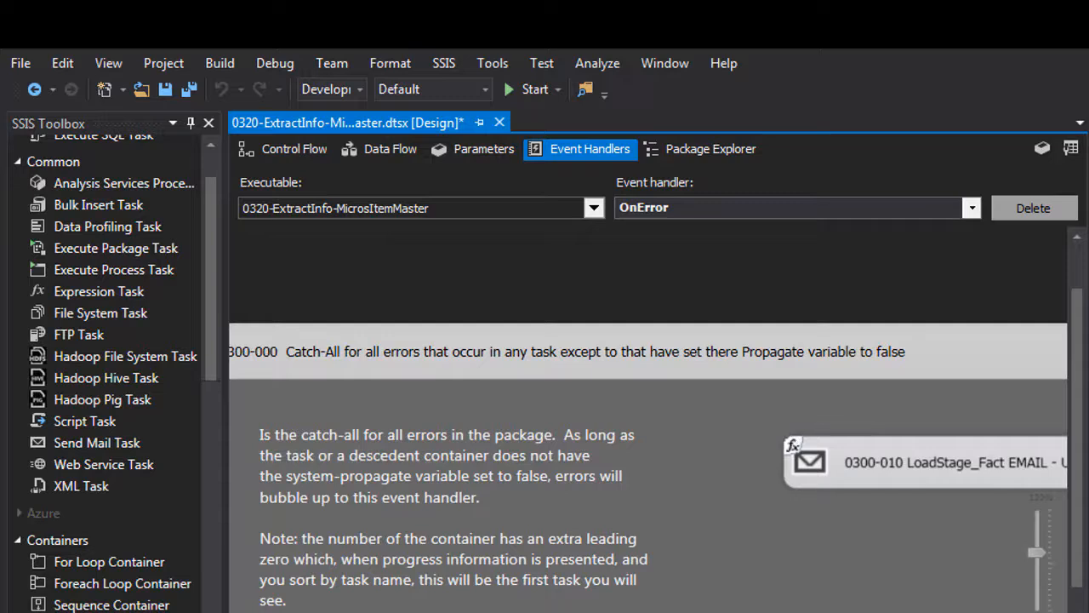
scroll(902, 532, "right", 3)
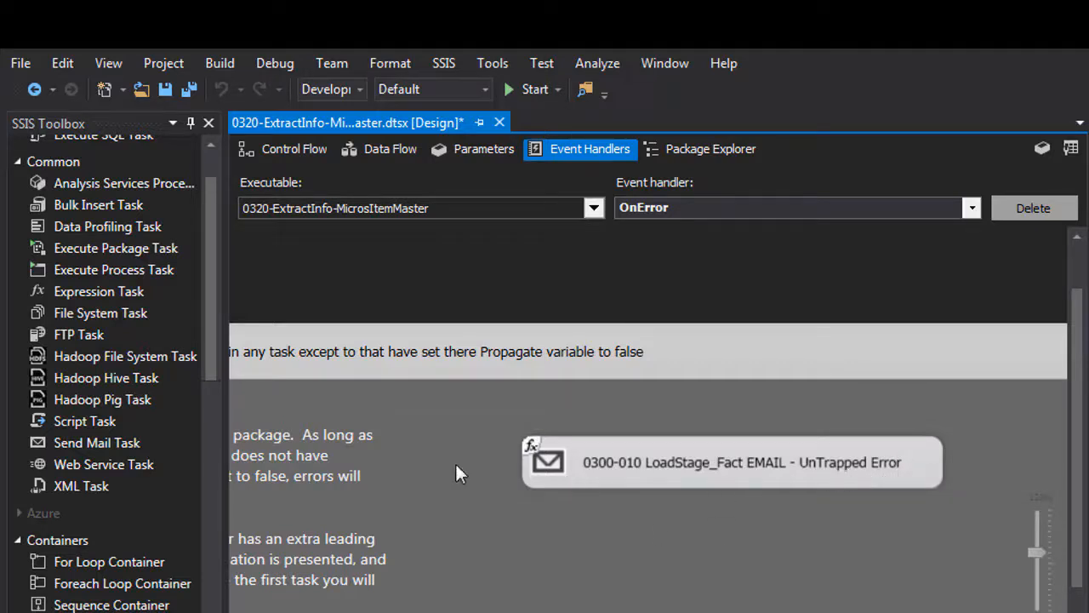
left_click(108, 444)
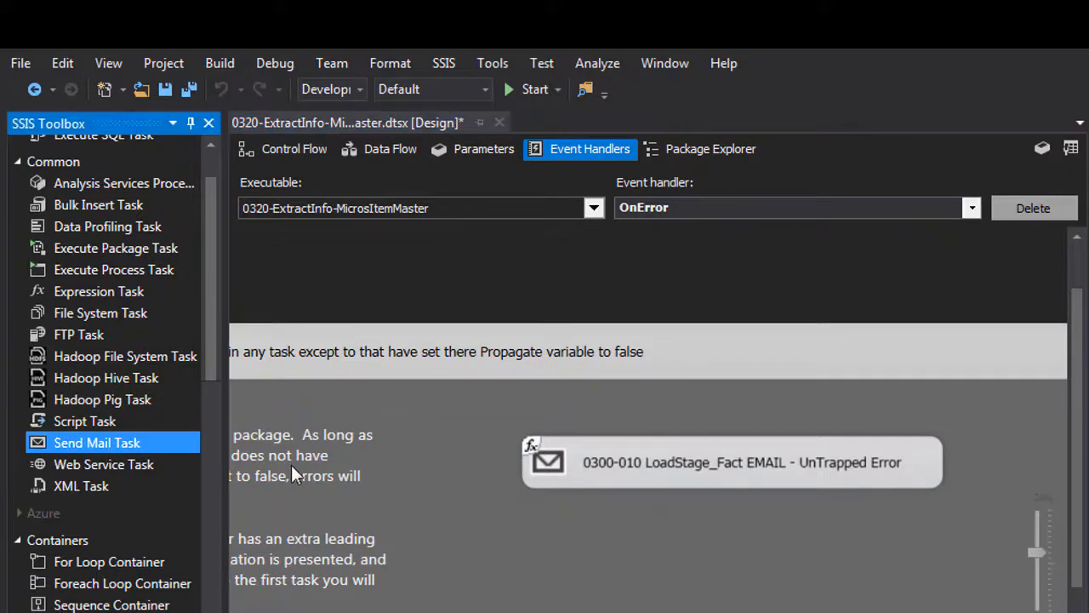
double_click(637, 464)
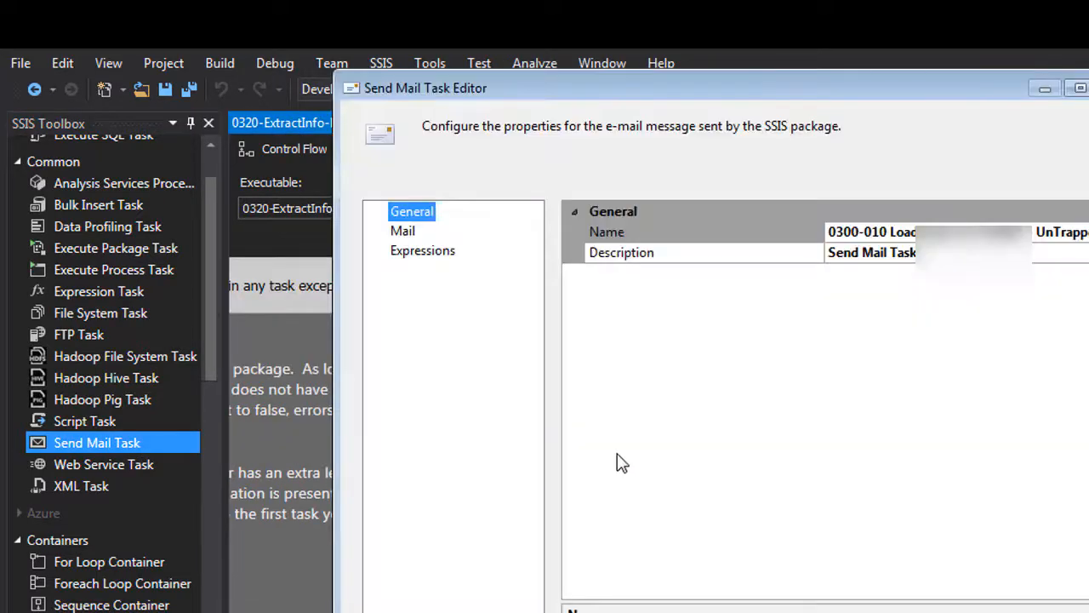
left_click(402, 232)
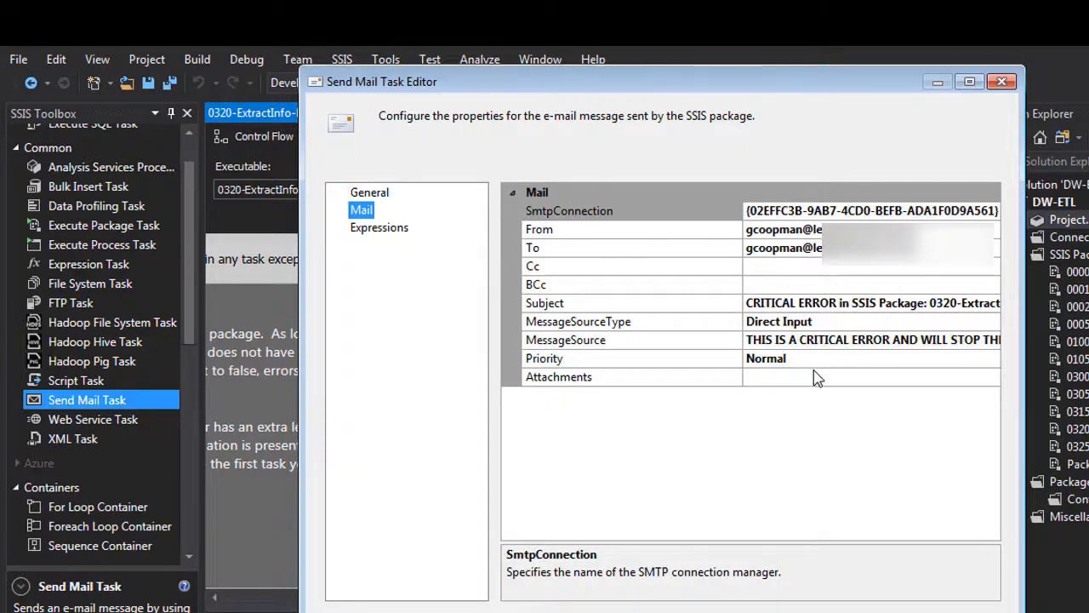
- Inspect the mail task's expressions, examine System::SourceName in the Subject expression, and close the editors without changing the expression
left_click(403, 236)
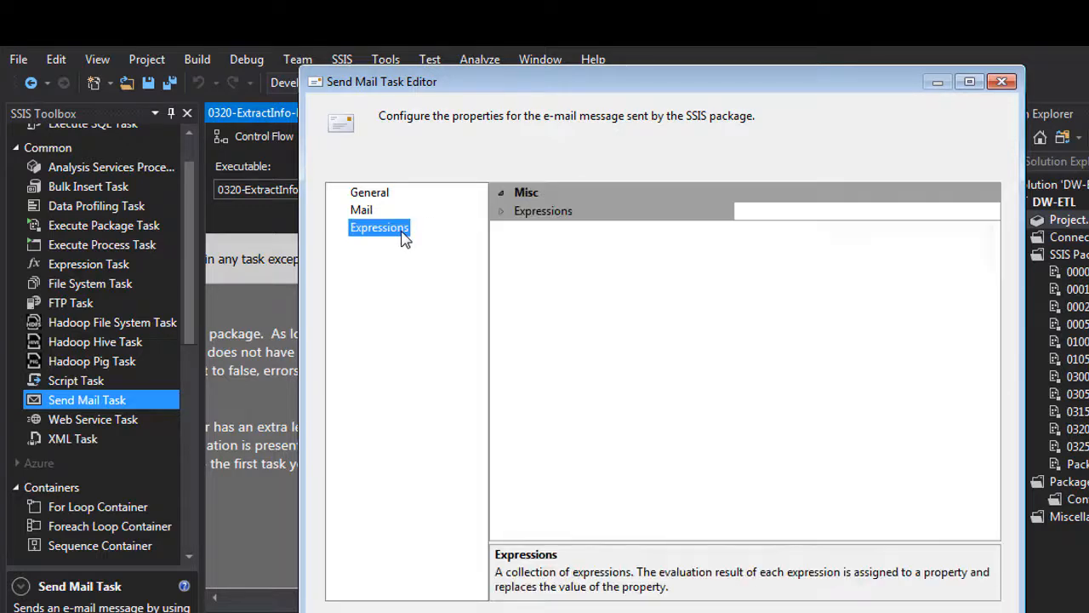
left_click(501, 215)
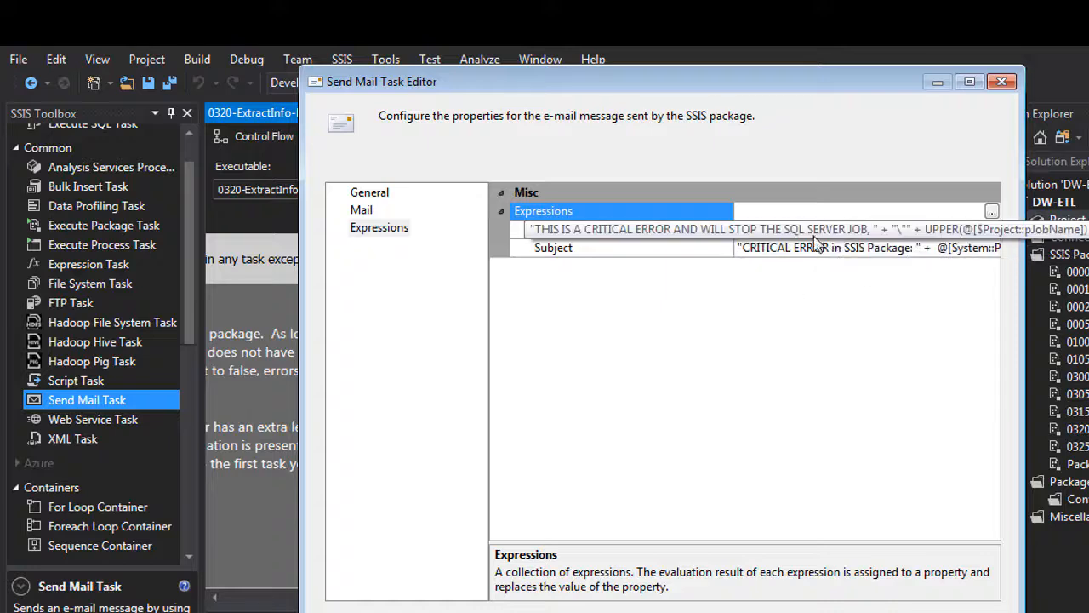
left_click(669, 251)
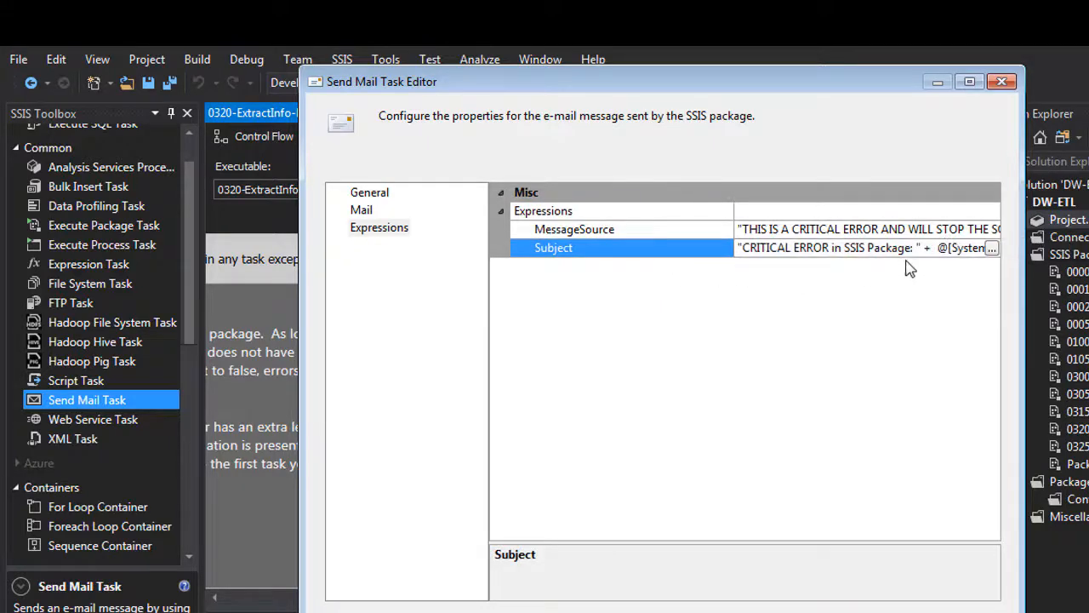
left_click(991, 248)
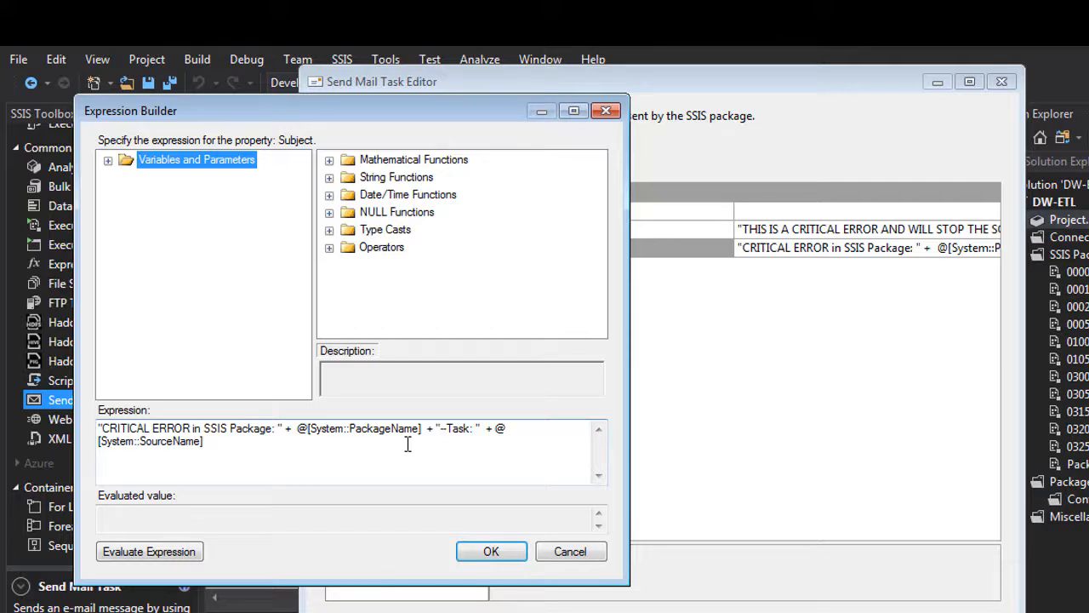
left_click(226, 443)
left_click_drag(226, 442, 90, 451)
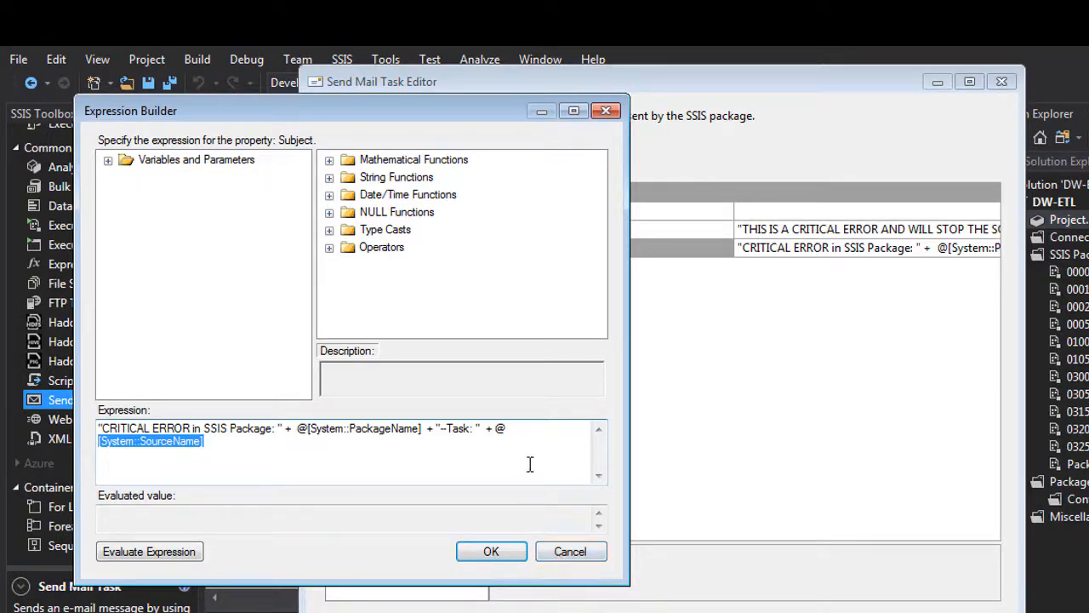
left_click(550, 554)
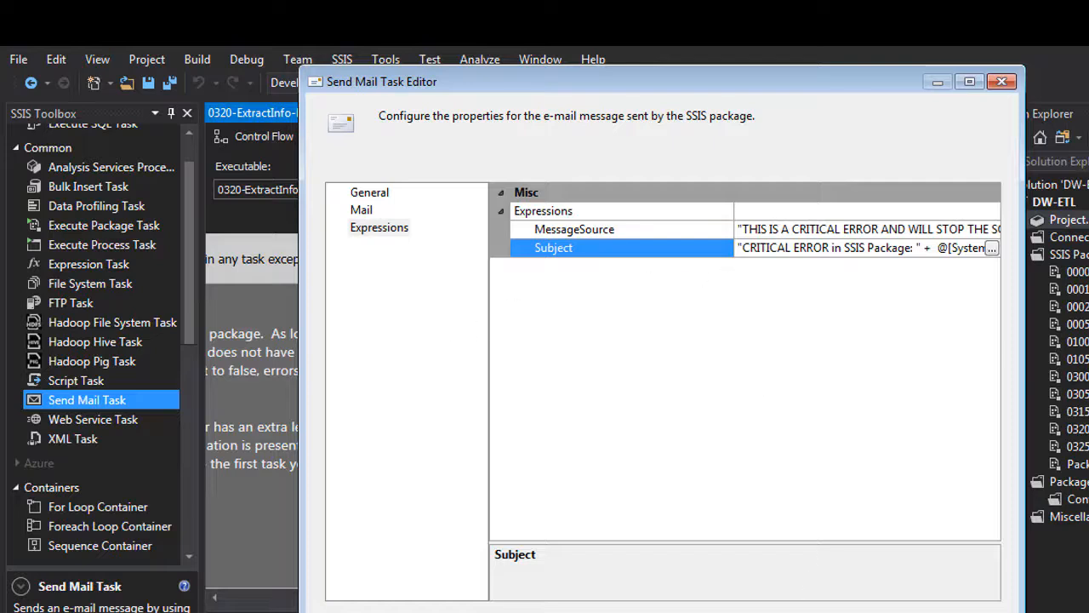
key("Return")
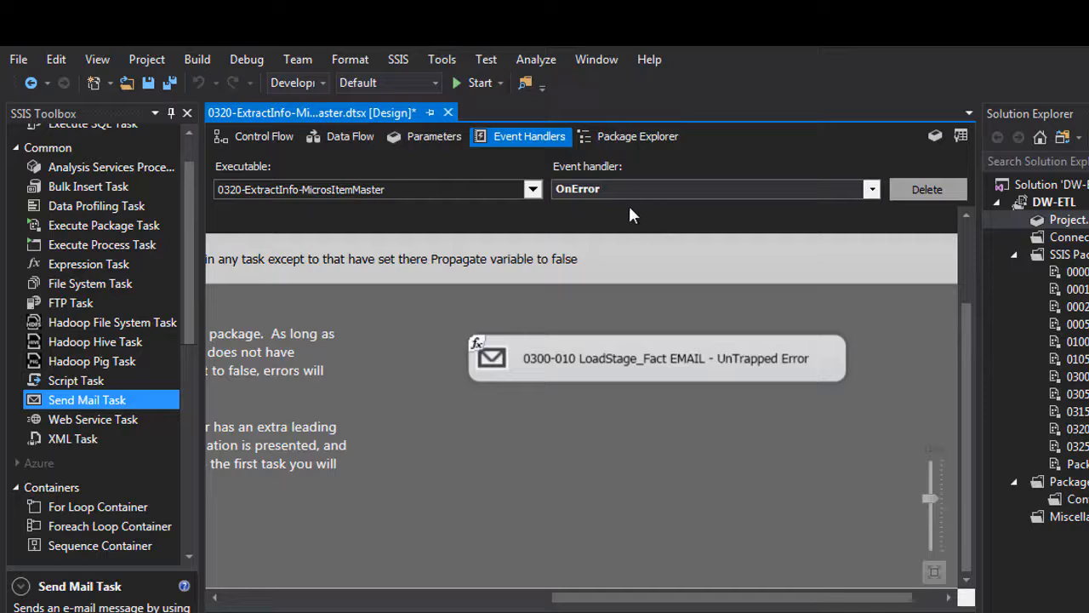
- View the whole catch-all container of the OnError handler, then return to the package's control flow
scroll(627, 227, "down", 3)
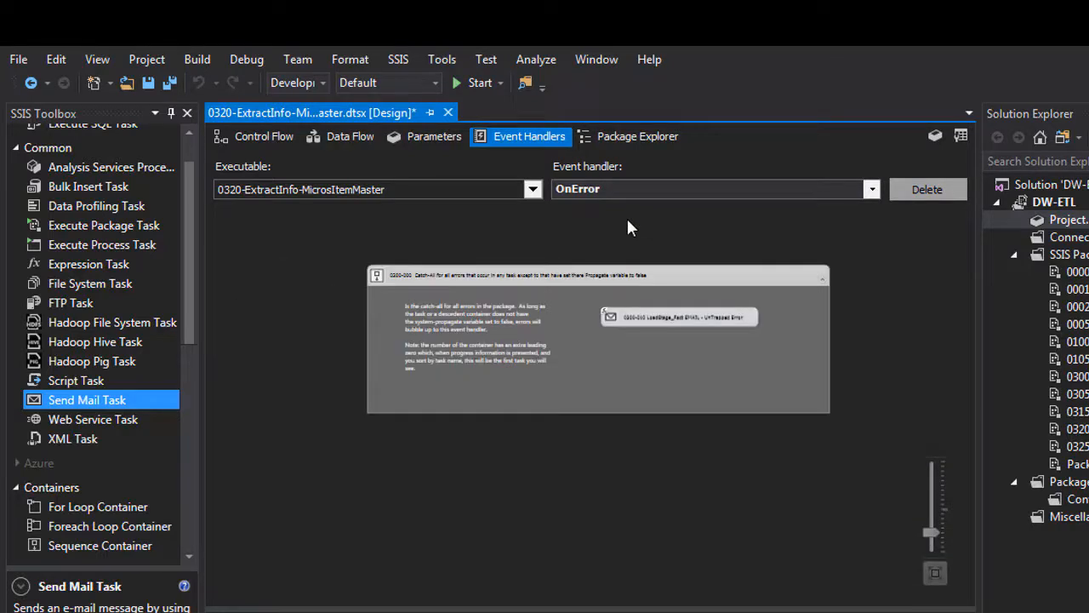
scroll(627, 227, "up", 1)
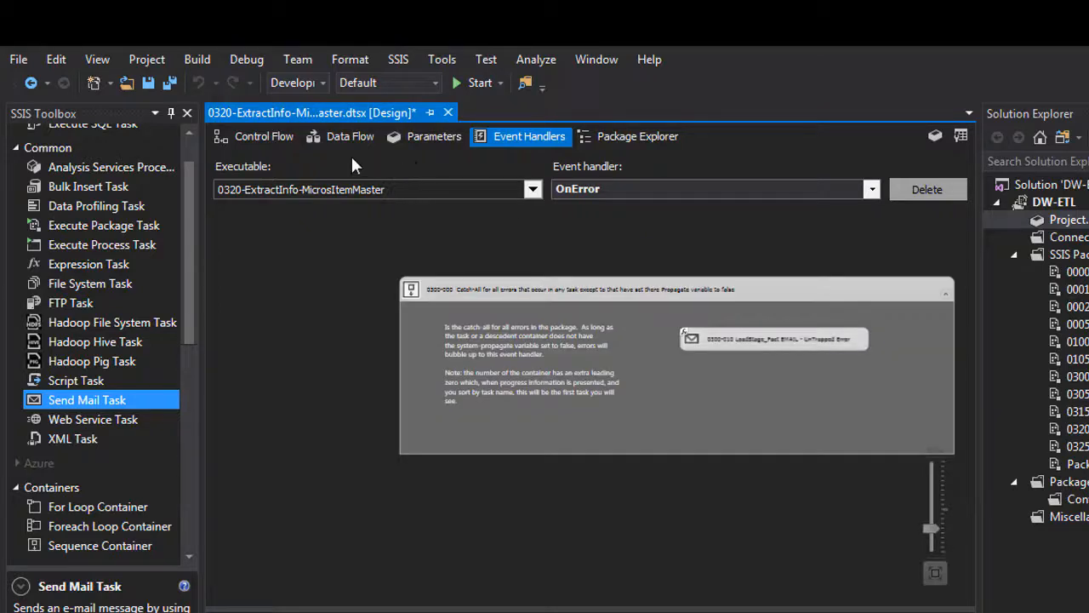
left_click(259, 141)
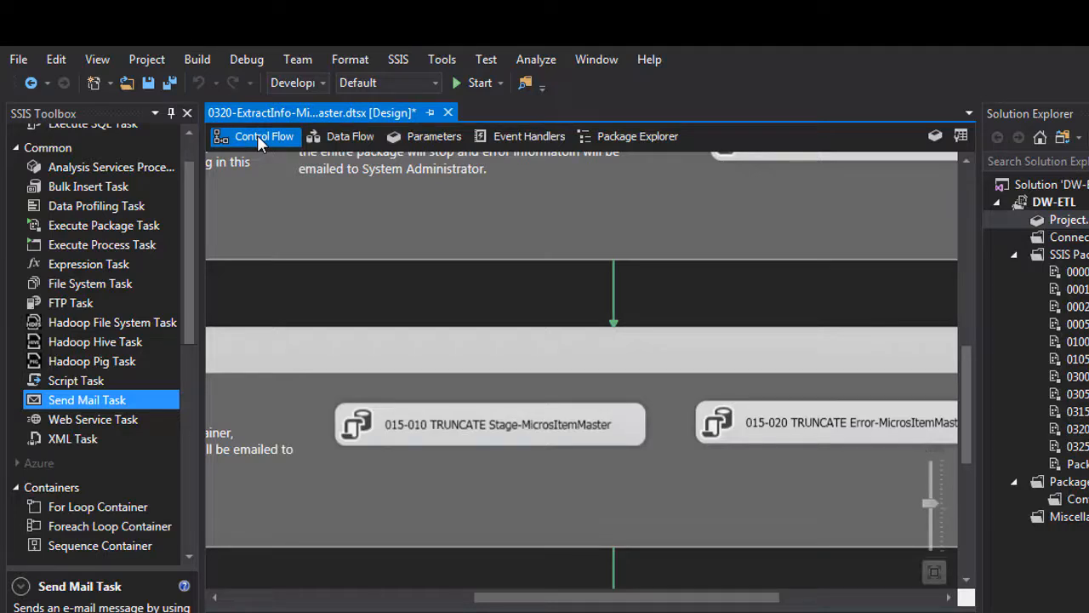
- View the package's whole control flow with all its containers, then return to the package's OnError event handler
scroll(291, 220, "down", 4)
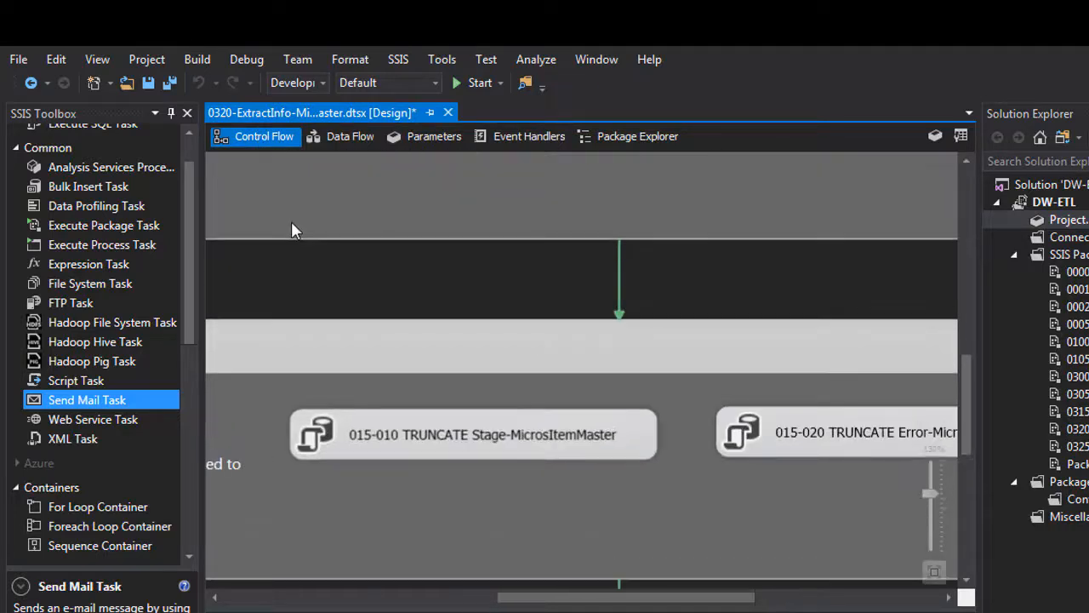
scroll(291, 222, "down", 1)
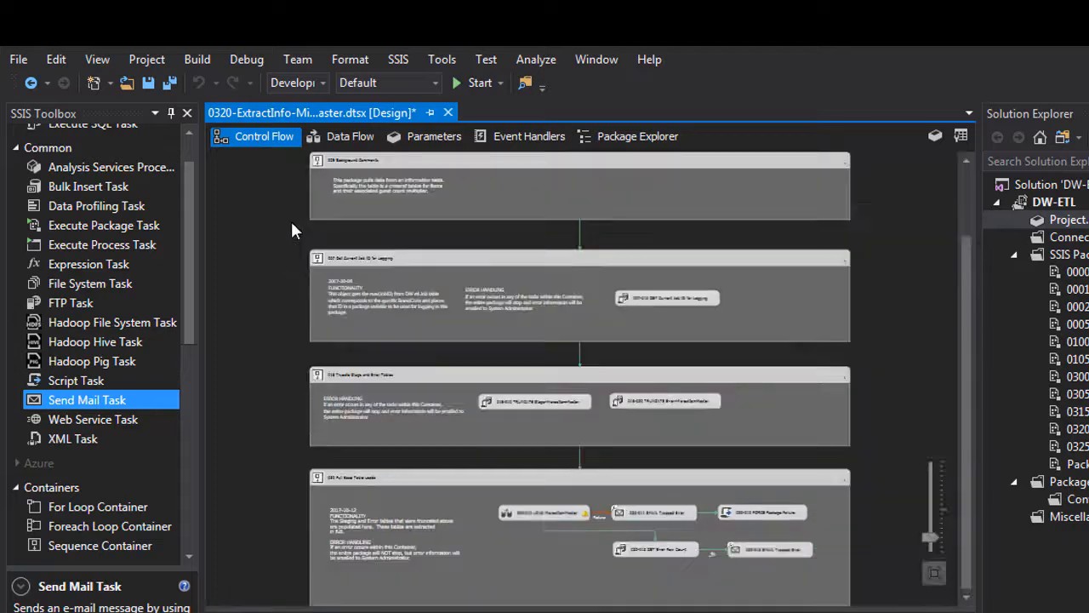
left_click(506, 141)
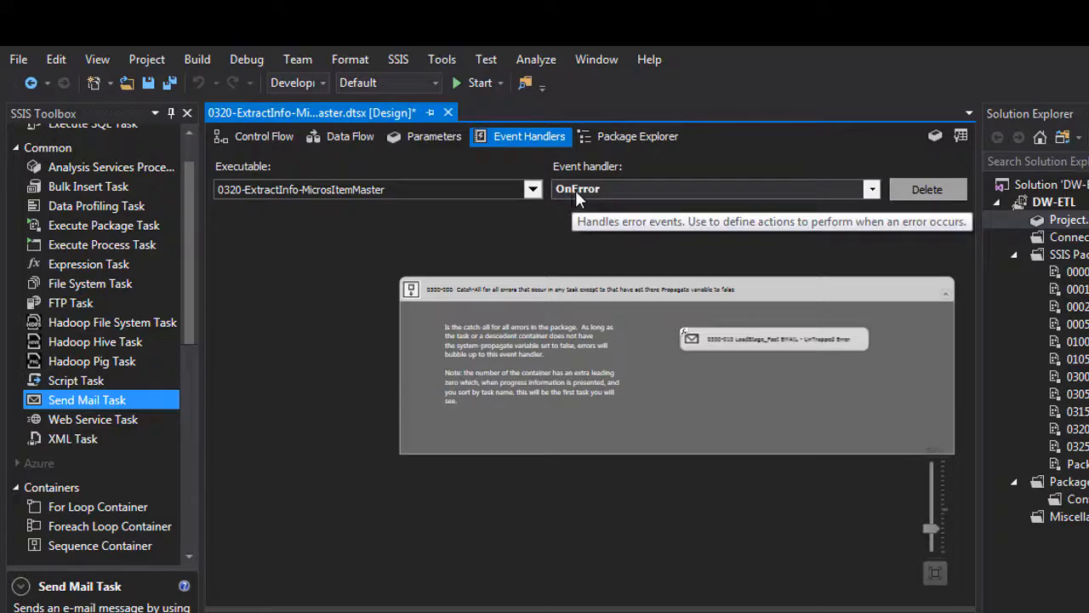
- Browse the package's executables in the event handler scope, expanding 005 Background Comments and 007 Get Current Job ID for Logging down to task 007-010
left_click(434, 189)
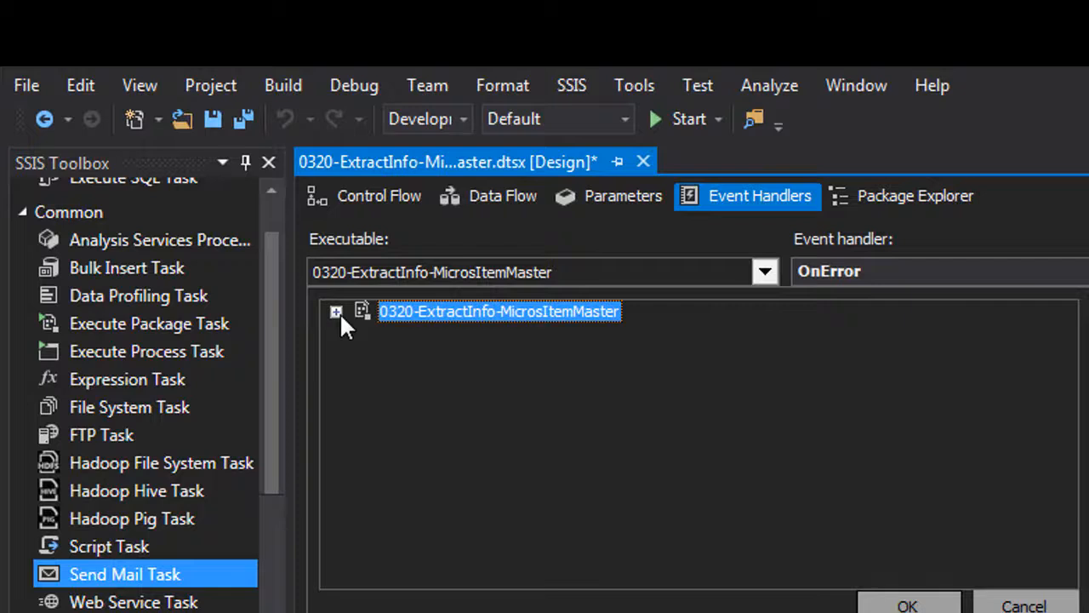
left_click(337, 313)
left_click(363, 333)
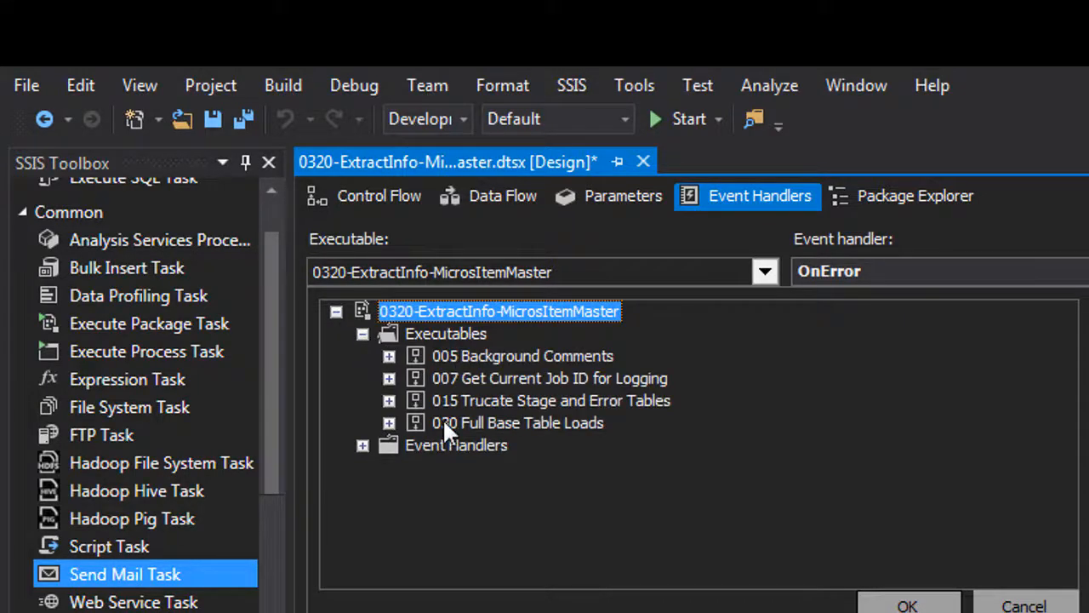
left_click(389, 357)
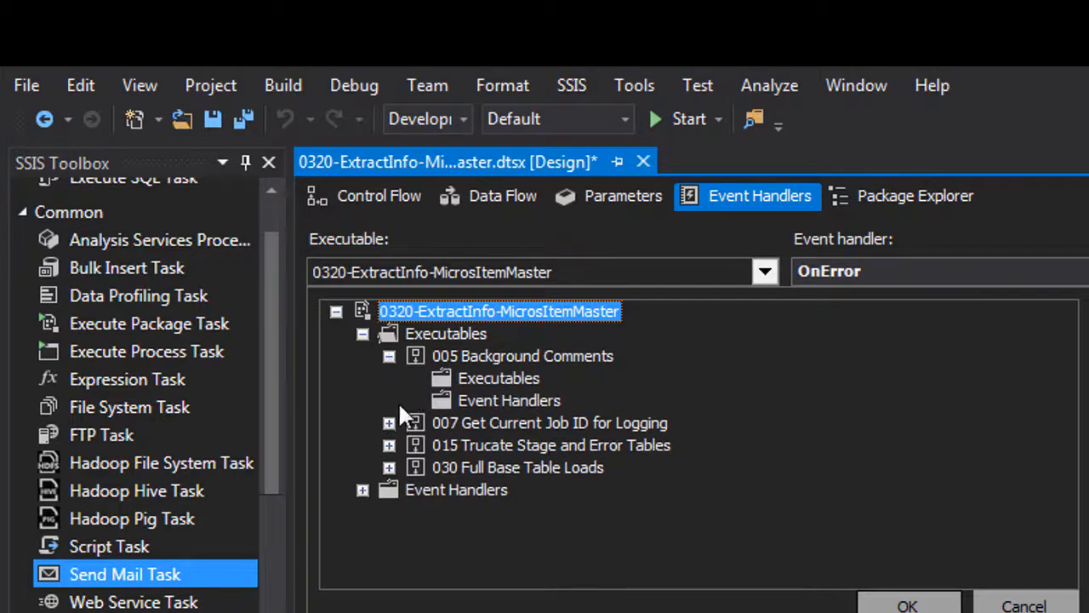
left_click(389, 423)
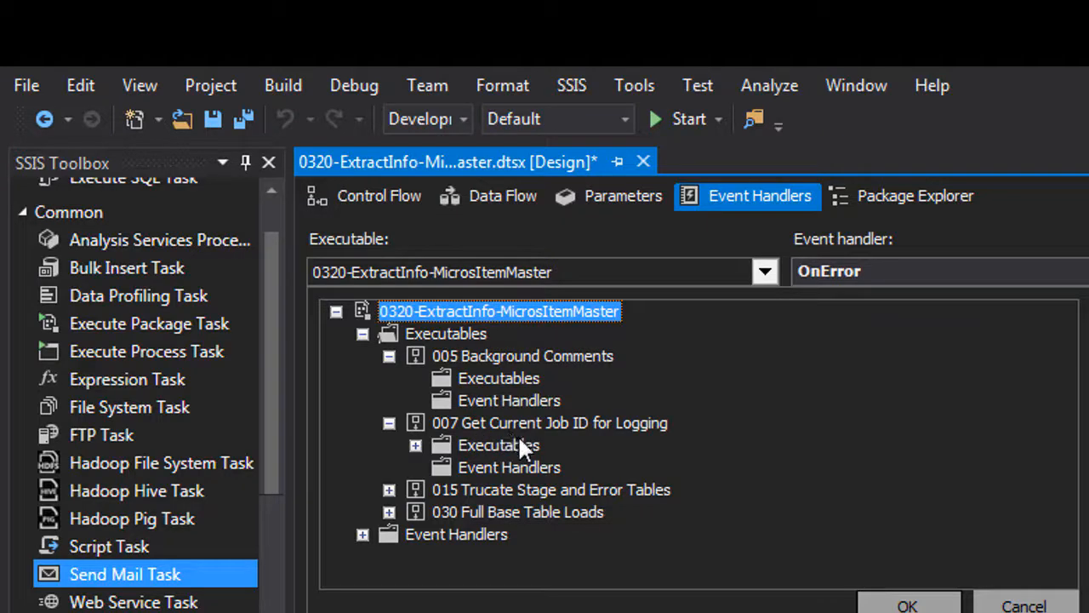
left_click(415, 445)
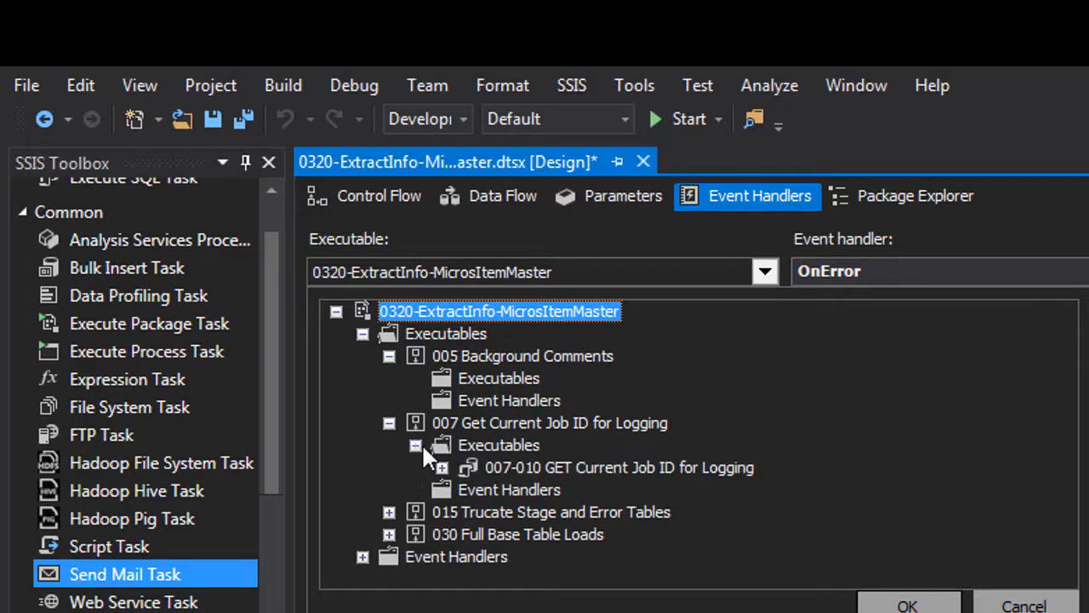
left_click(503, 476)
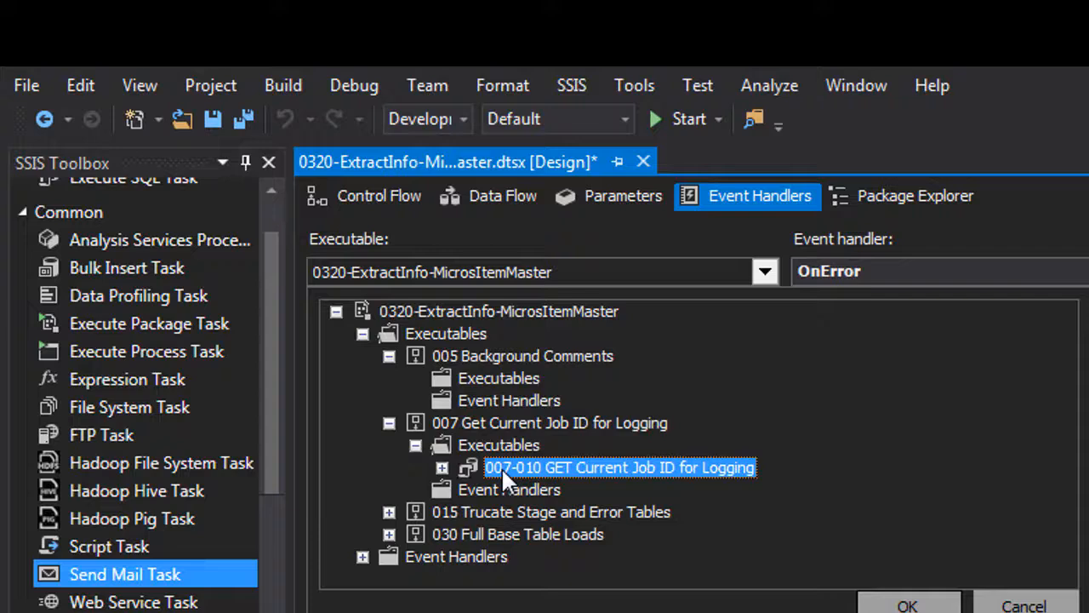
- Expand 015 Trucate Stage and Error Tables to see its TRUNCATE tasks, then dismiss the executable selection without changing it
left_click(388, 511)
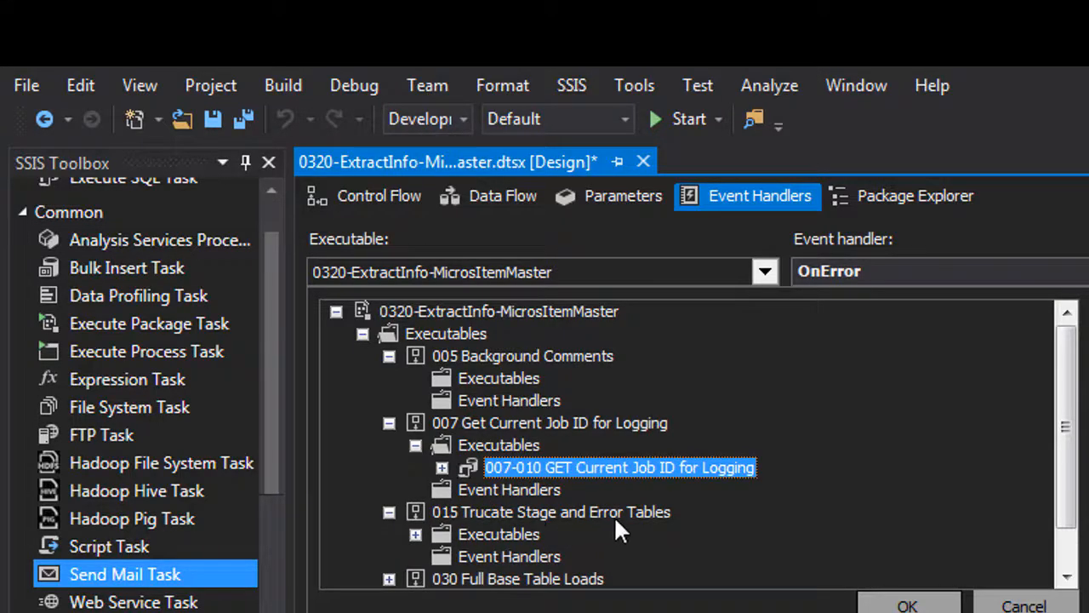
left_click(416, 534)
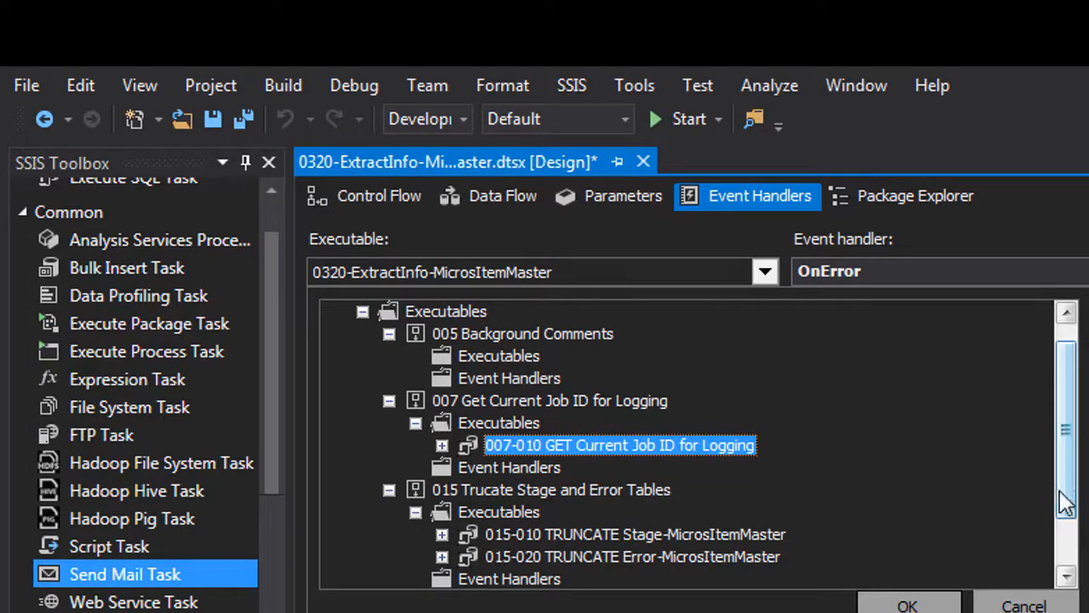
scroll(1063, 527, "down", 1)
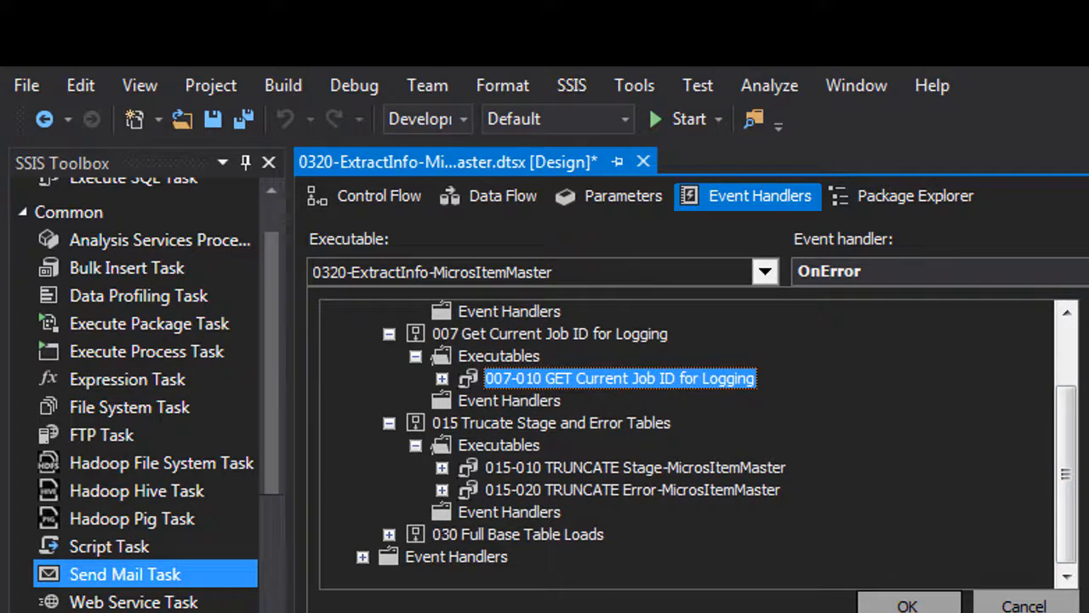
left_click(1030, 605)
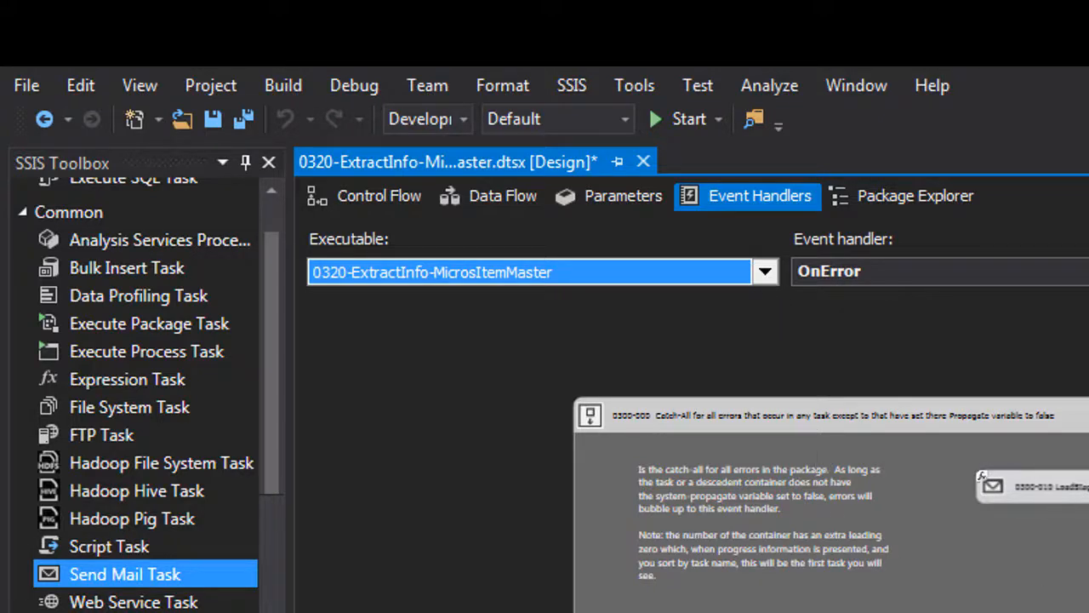
- Check the package's OnInformation event handler without creating one, then show the OnPreValidate handler
left_click(1063, 271)
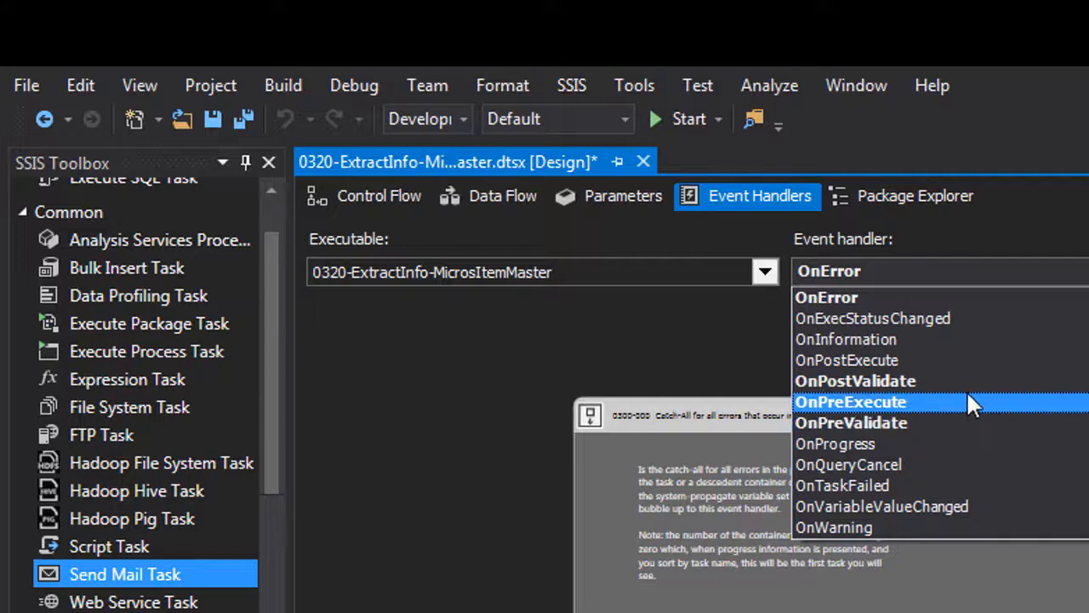
left_click(983, 345)
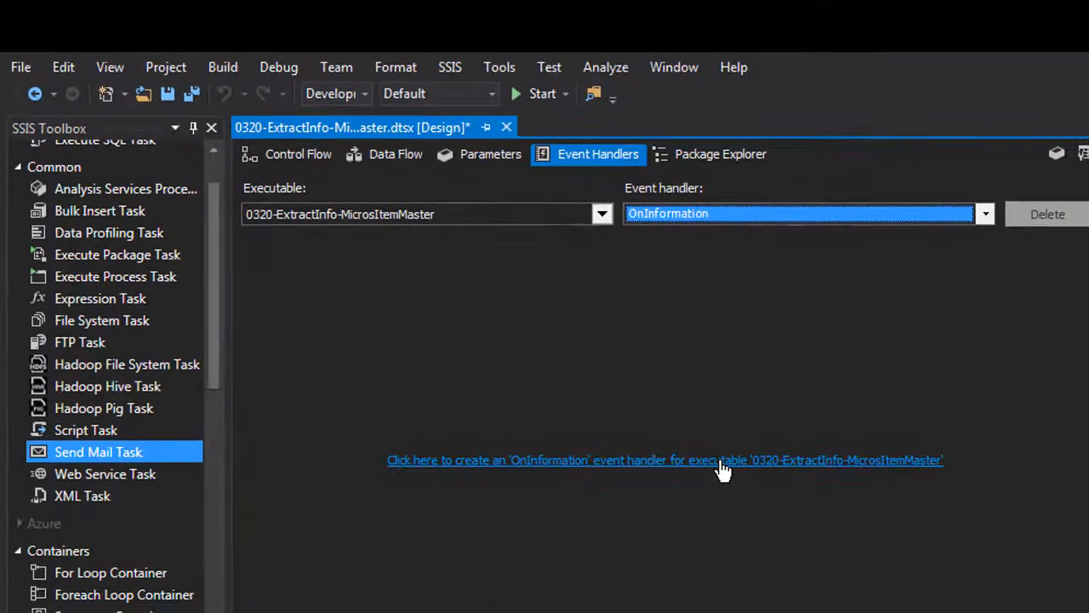
left_click(783, 214)
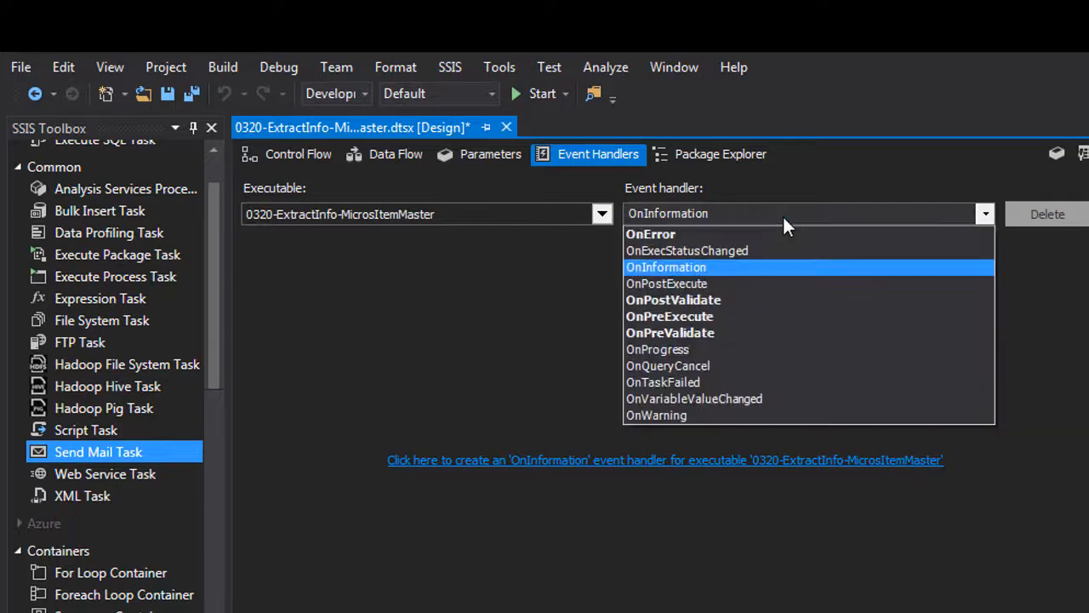
left_click(754, 332)
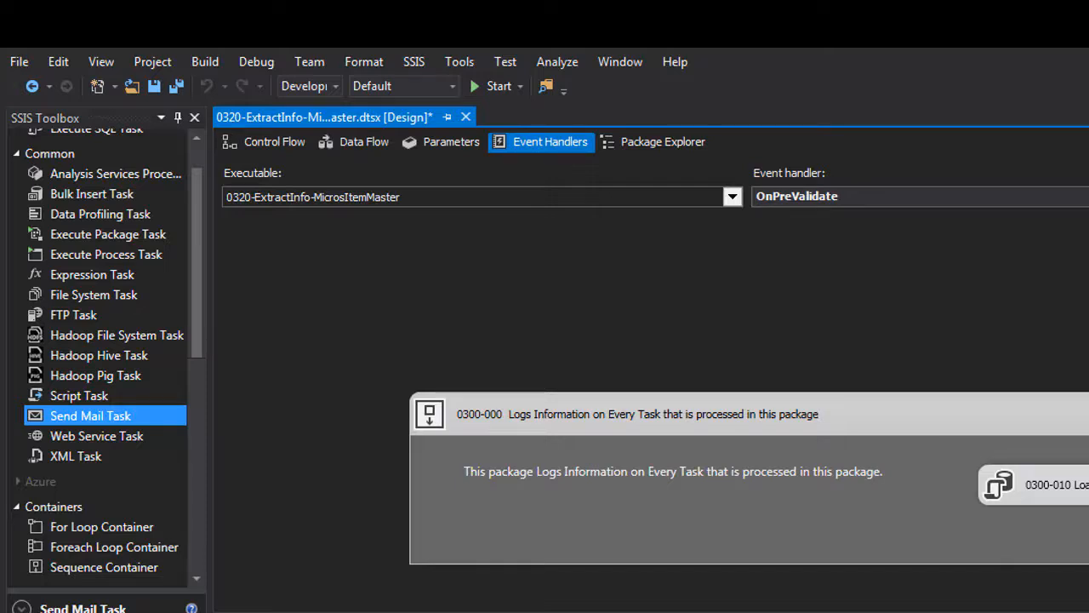
- Open the 0300-010 LoadStage_Progress INSERT task in the logging container and display its full SQL statement
double_click(1034, 484)
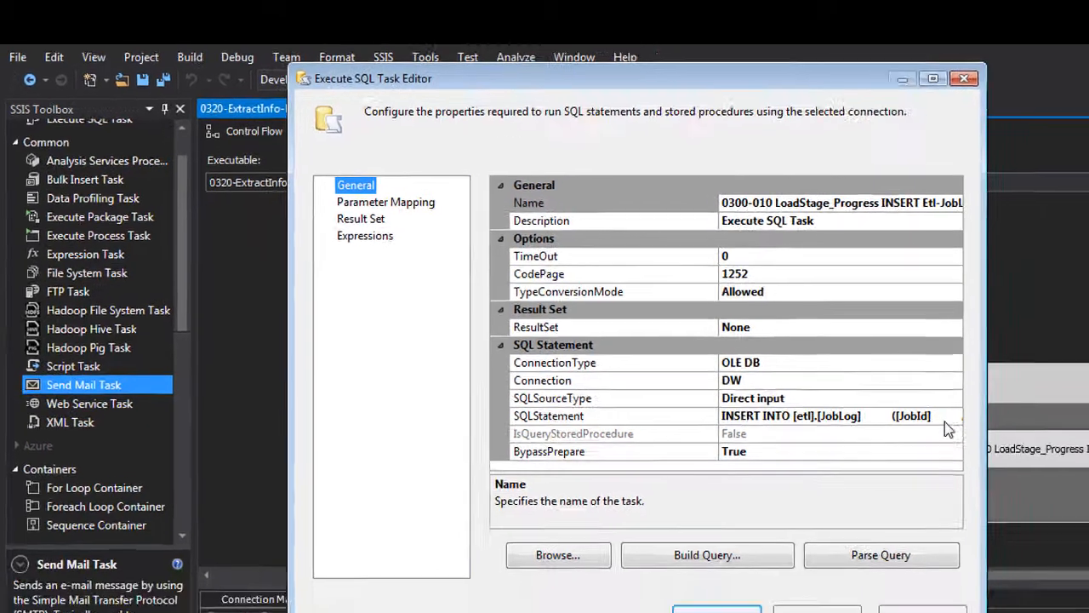
left_click(1021, 449)
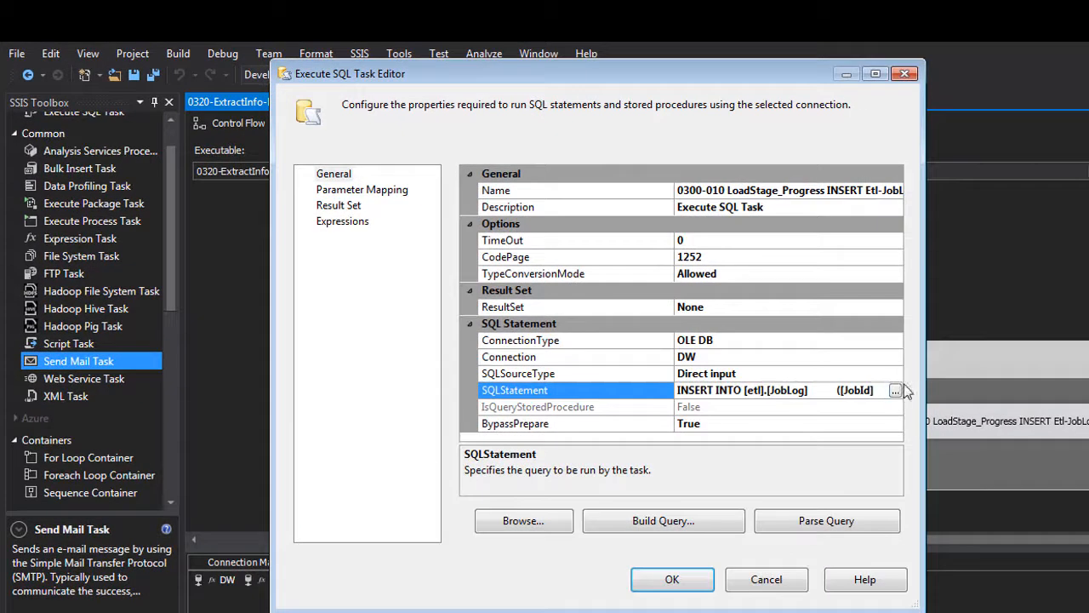
left_click(895, 390)
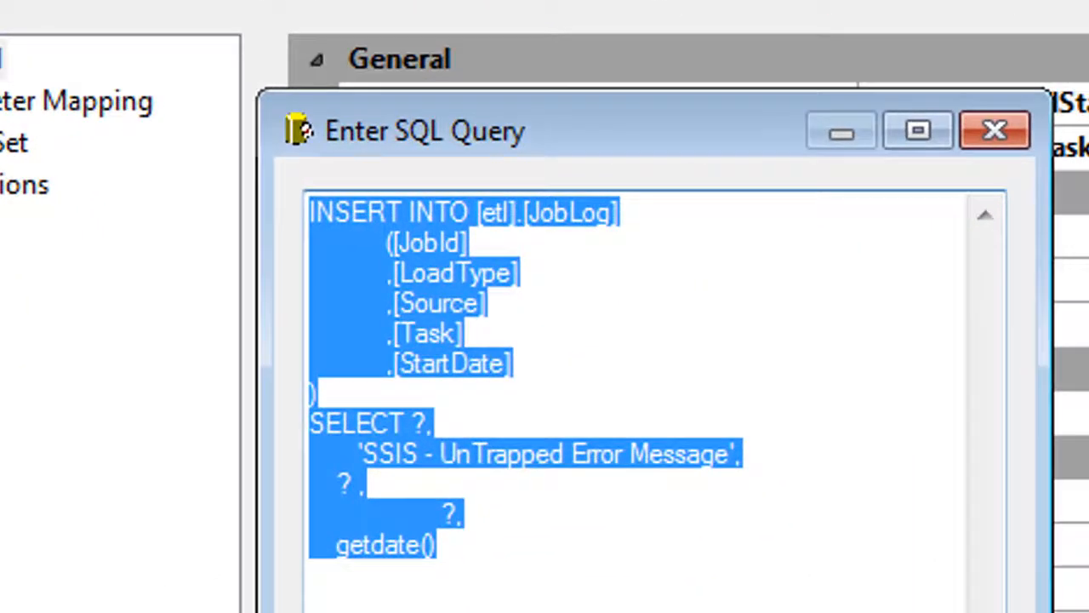
- Examine the three ? parameter placeholders in the etl.JobLog INSERT query, then close the query without changes
left_click(467, 379)
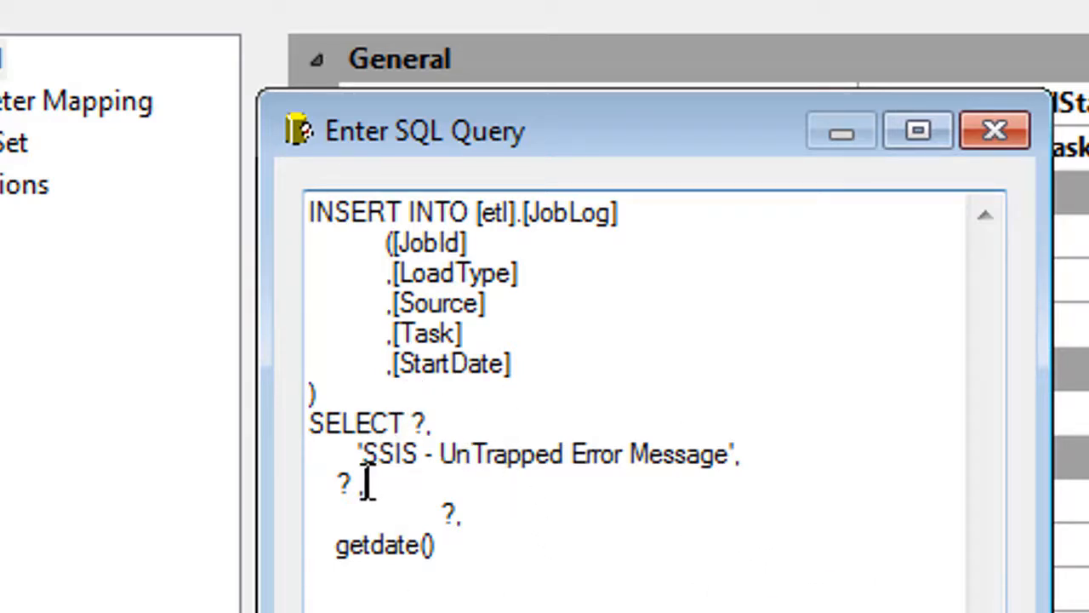
left_click_drag(366, 483, 249, 492)
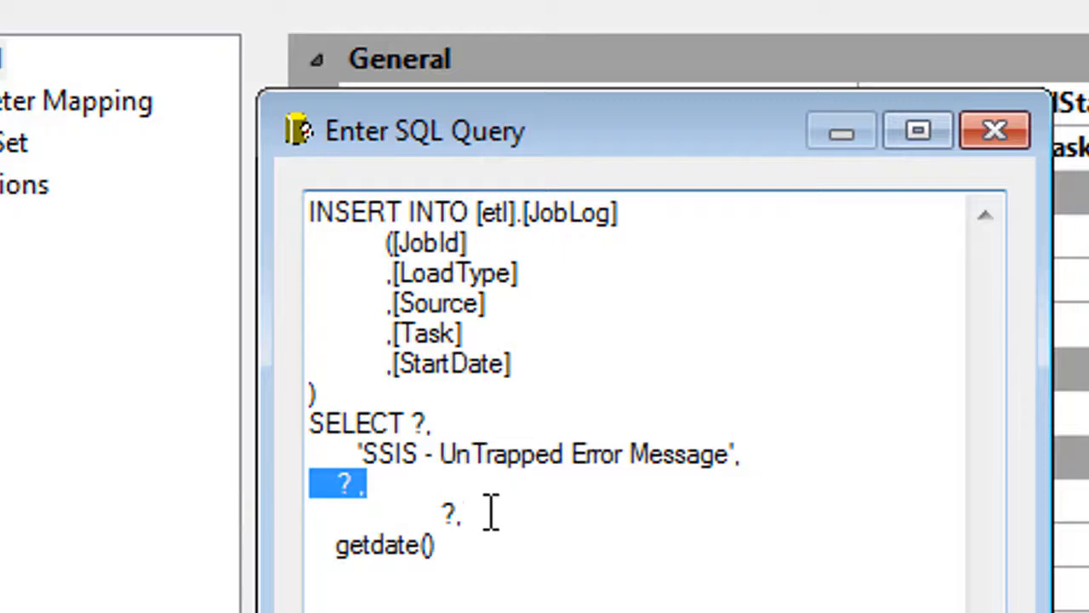
left_click_drag(488, 511, 238, 489)
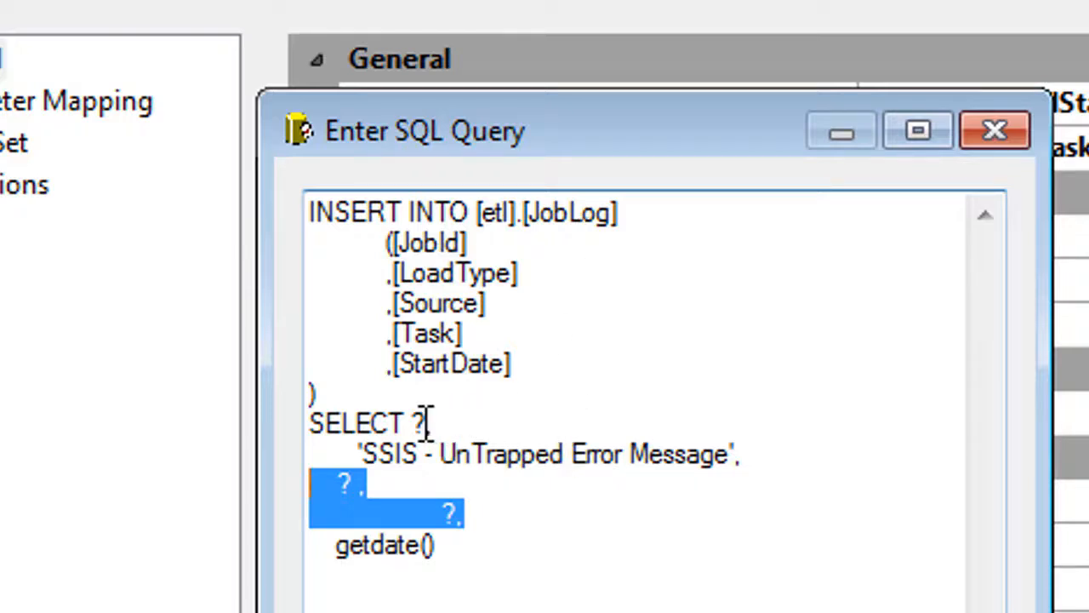
left_click_drag(416, 418, 435, 416)
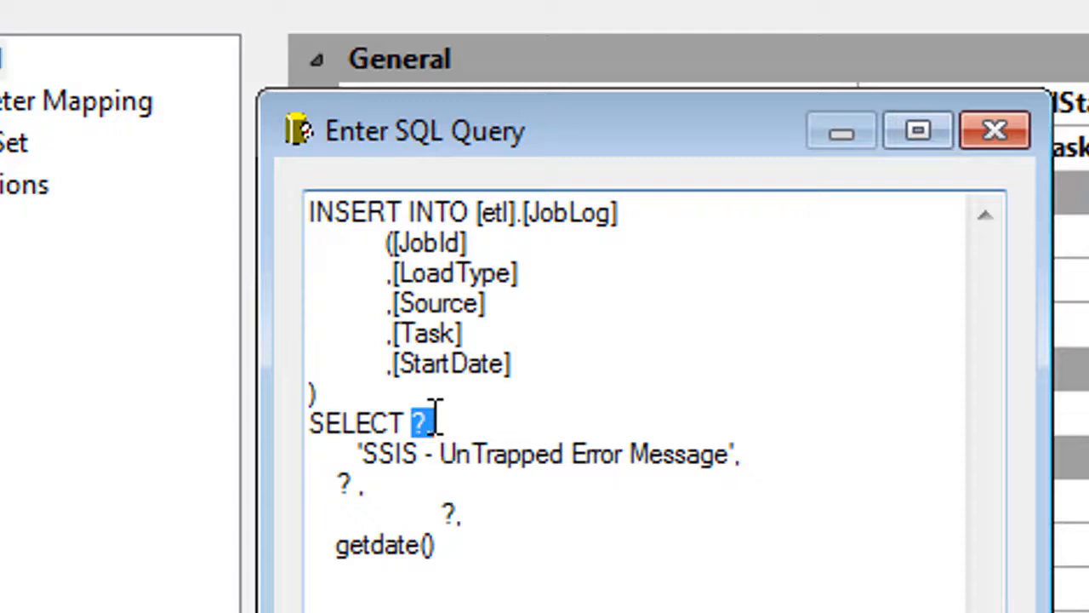
left_click(349, 481)
left_click_drag(349, 481, 297, 484)
left_click(412, 513)
left_click_drag(411, 513, 466, 514)
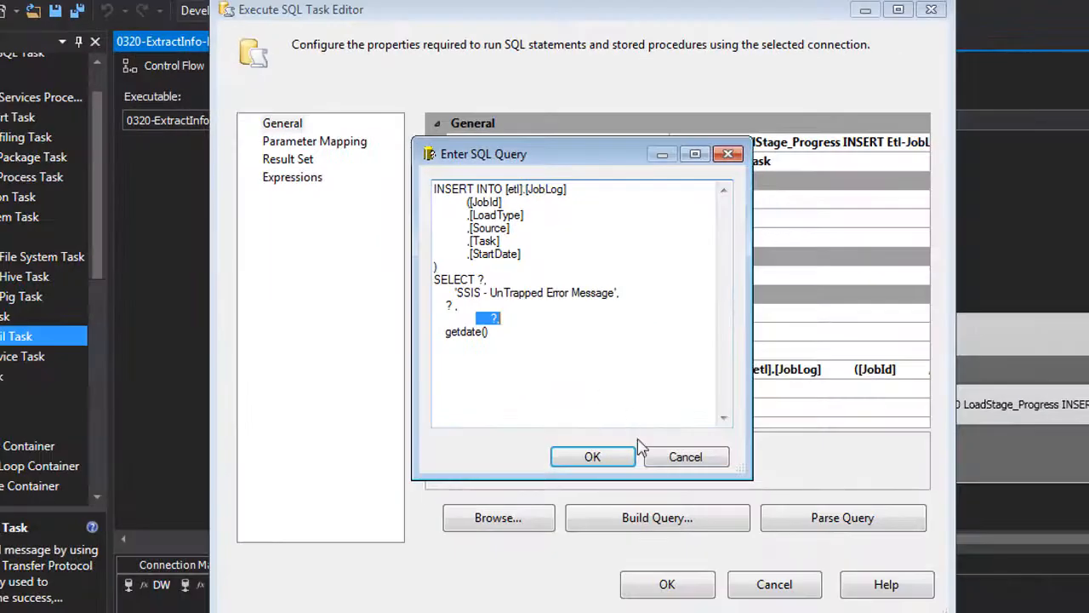
left_click(683, 458)
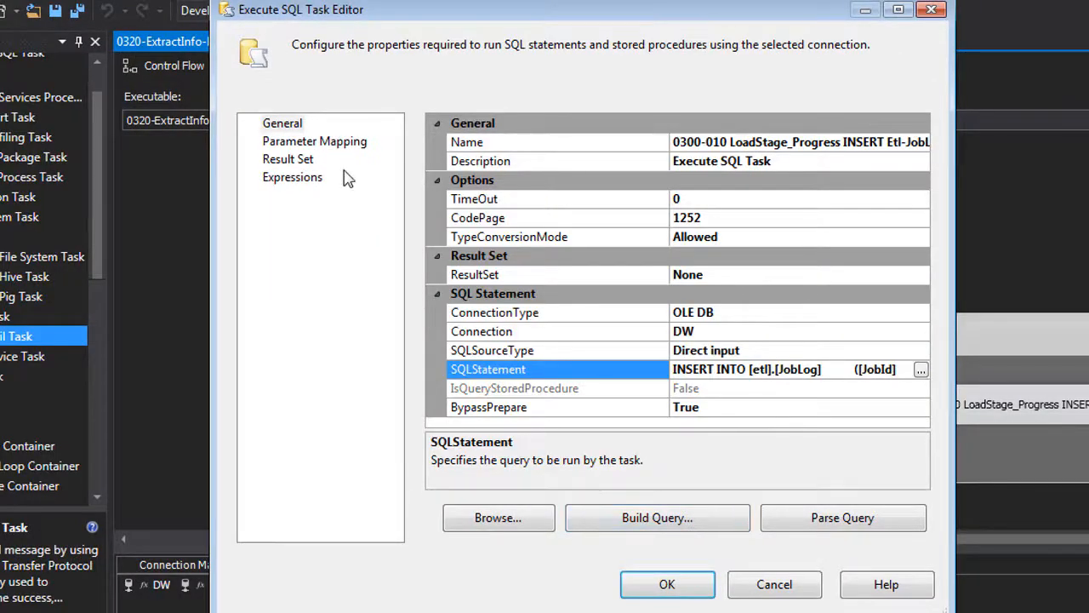
- View the SQL task's parameter mappings, widening the Variable Name column to read User::vJobID, System::PackageName and System::SourceName
left_click(346, 146)
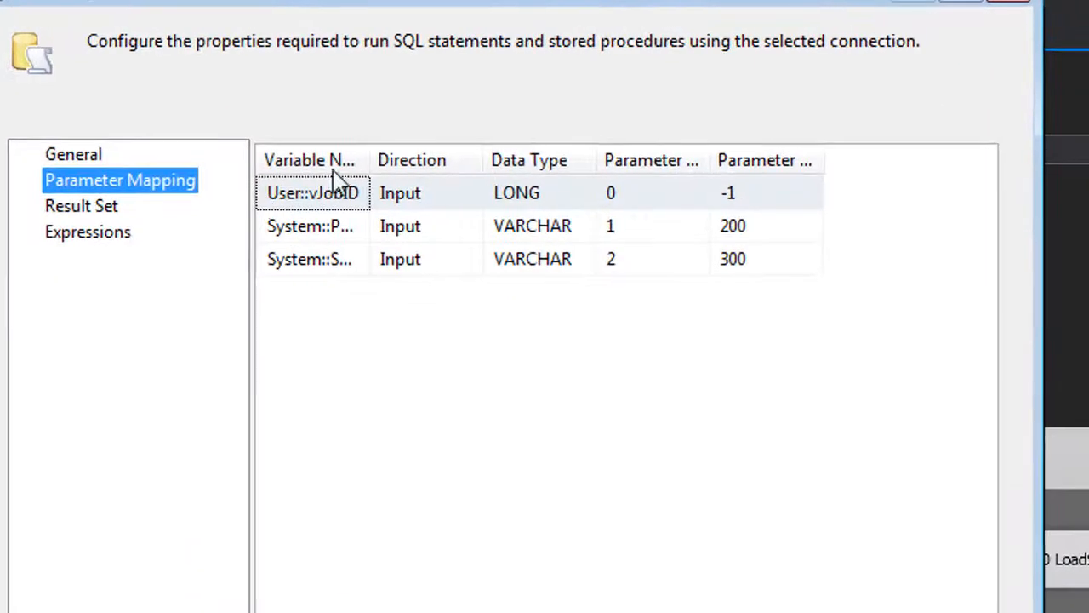
left_click_drag(371, 162, 653, 221)
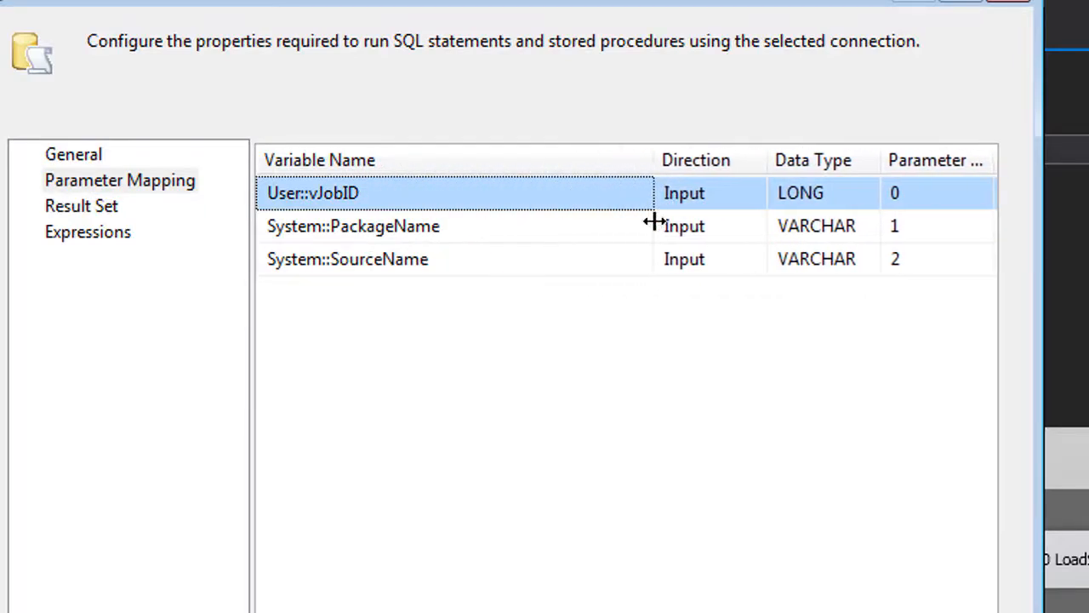
left_click(618, 206)
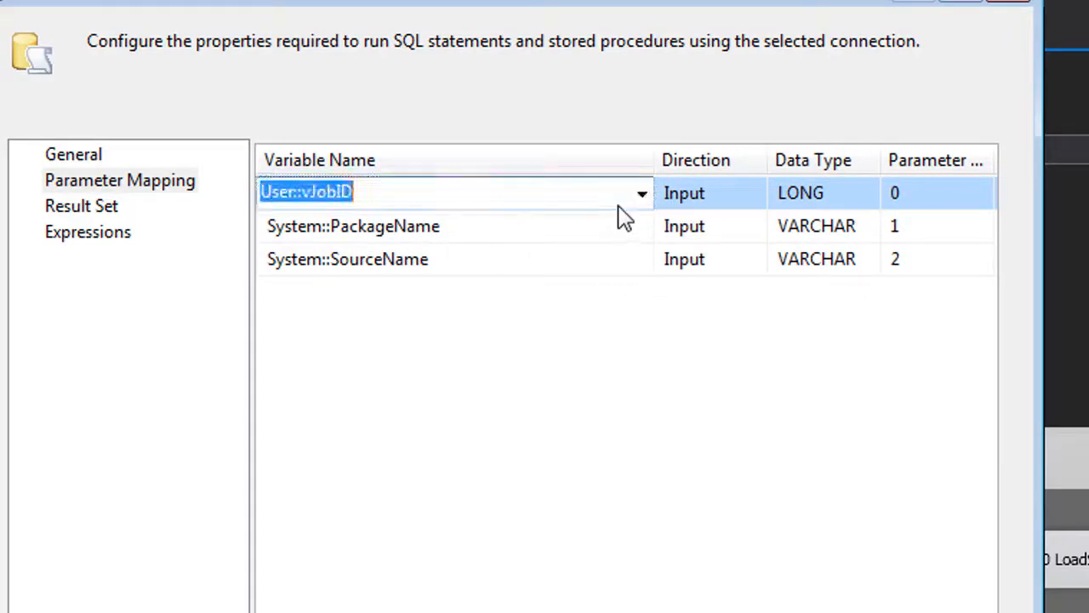
left_click(621, 226)
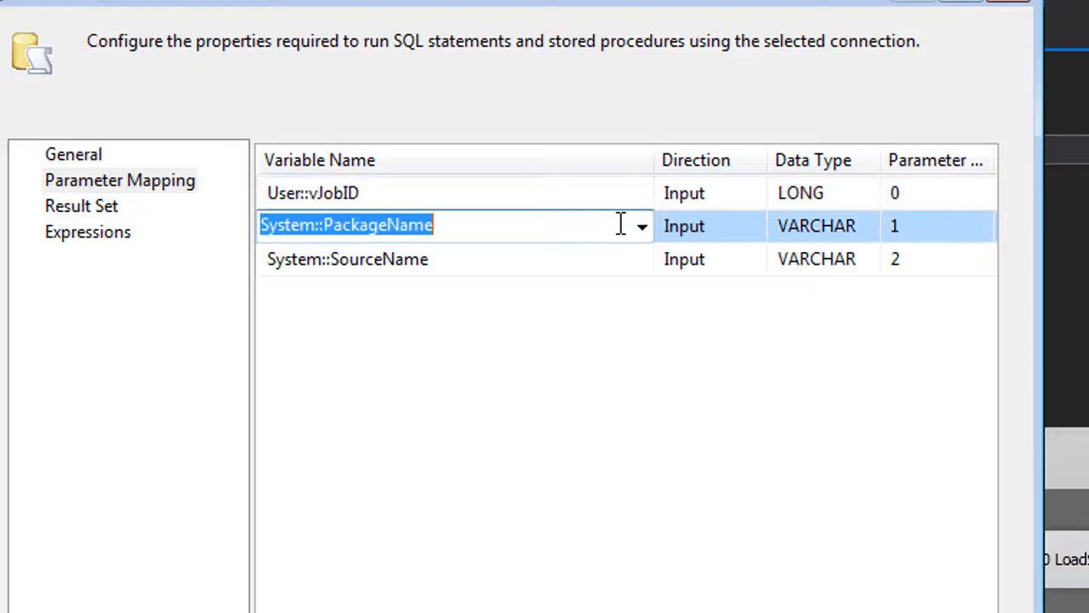
left_click(627, 251)
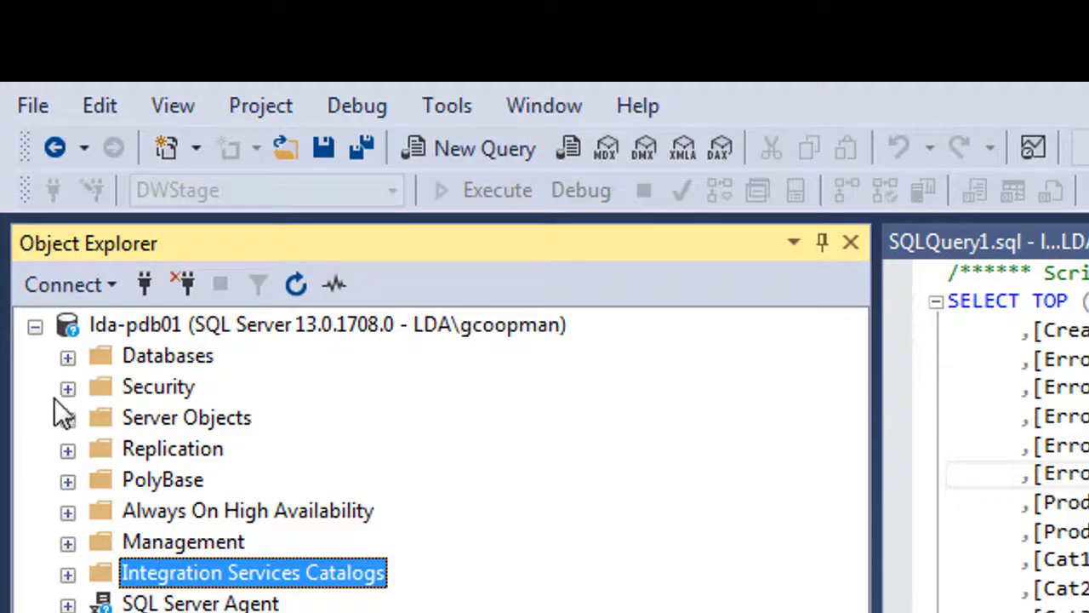
- Switch to SQL Server Management Studio and locate the etl.JobLog table in the DW database on the lda-pdb01 server
left_click(68, 358)
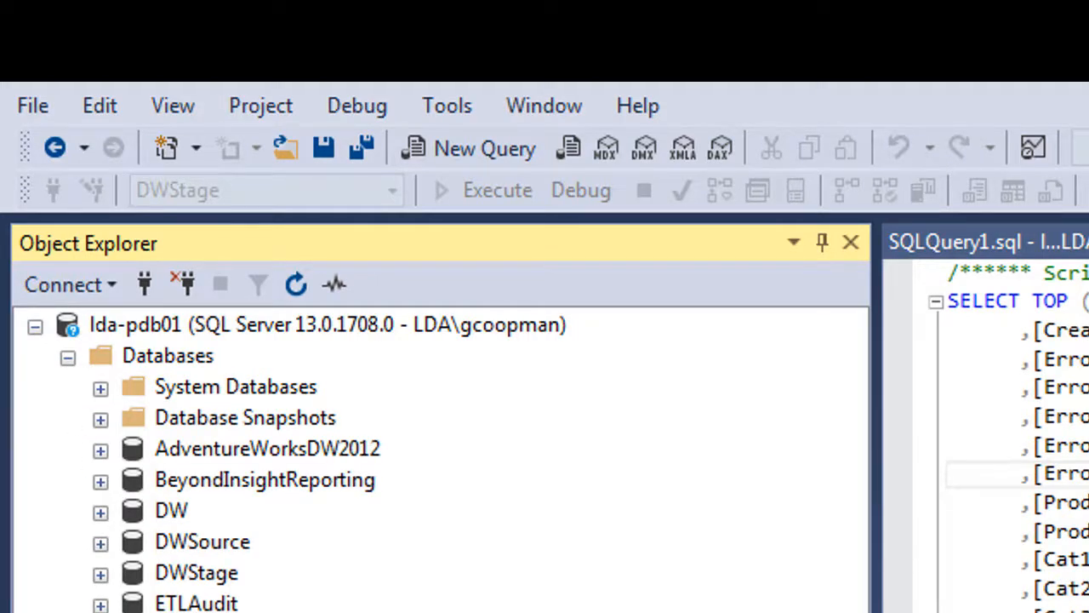
left_click(104, 515)
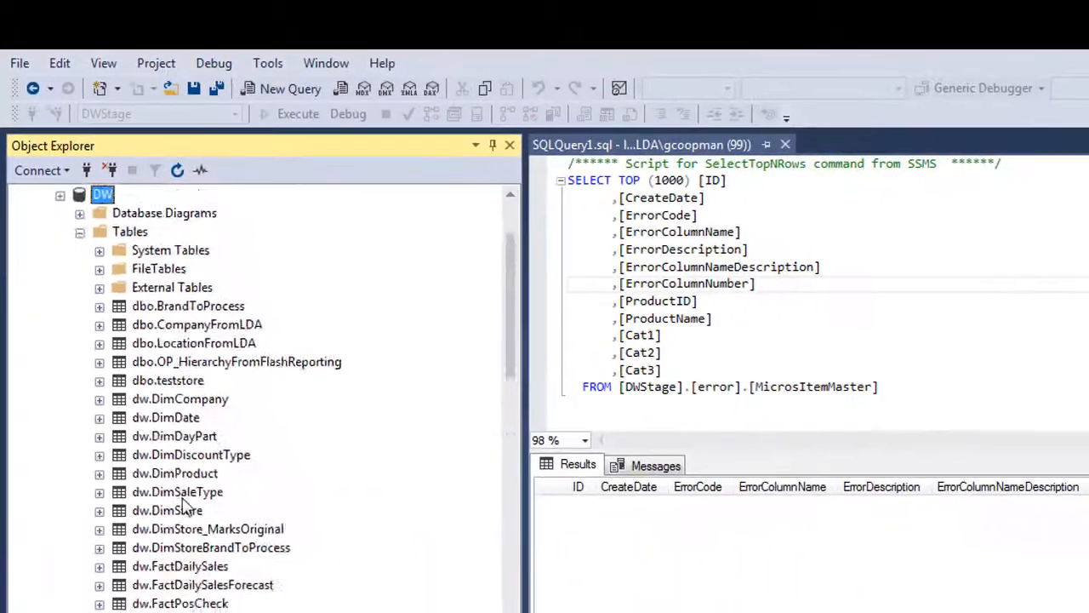
scroll(226, 505, "down", 5)
scroll(183, 506, "up", 7)
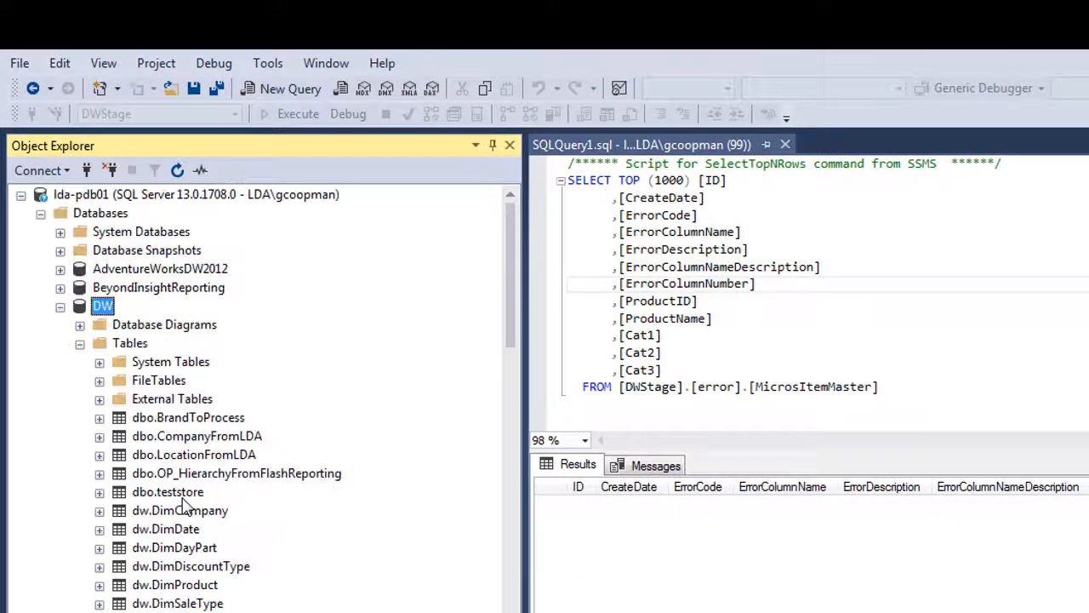
scroll(183, 505, "down", 10)
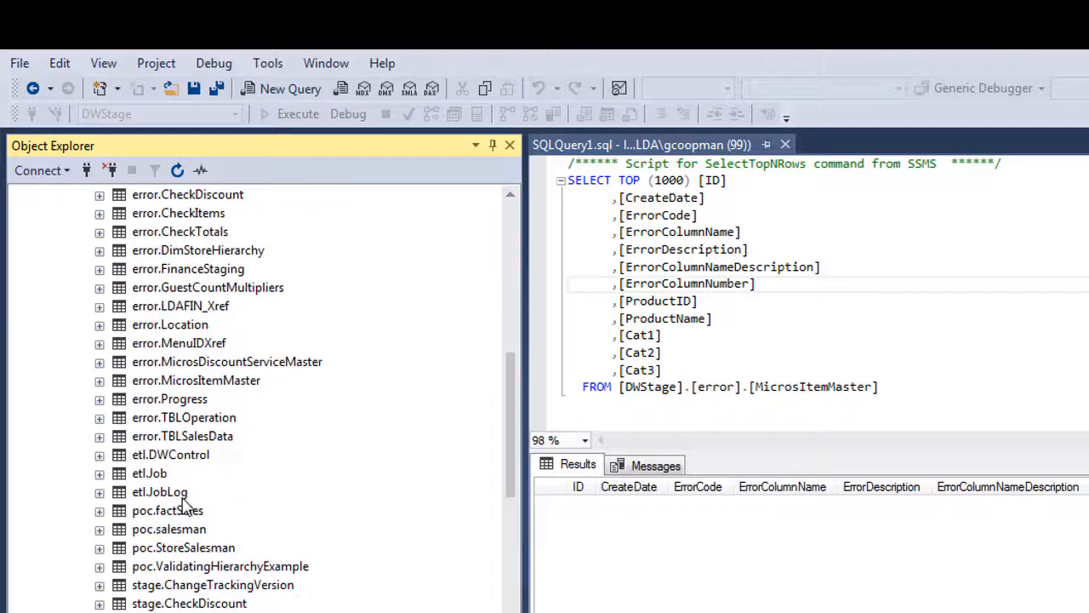
- Query the top 1000 rows of the etl.JobLog table and bring up the results
left_click(151, 477)
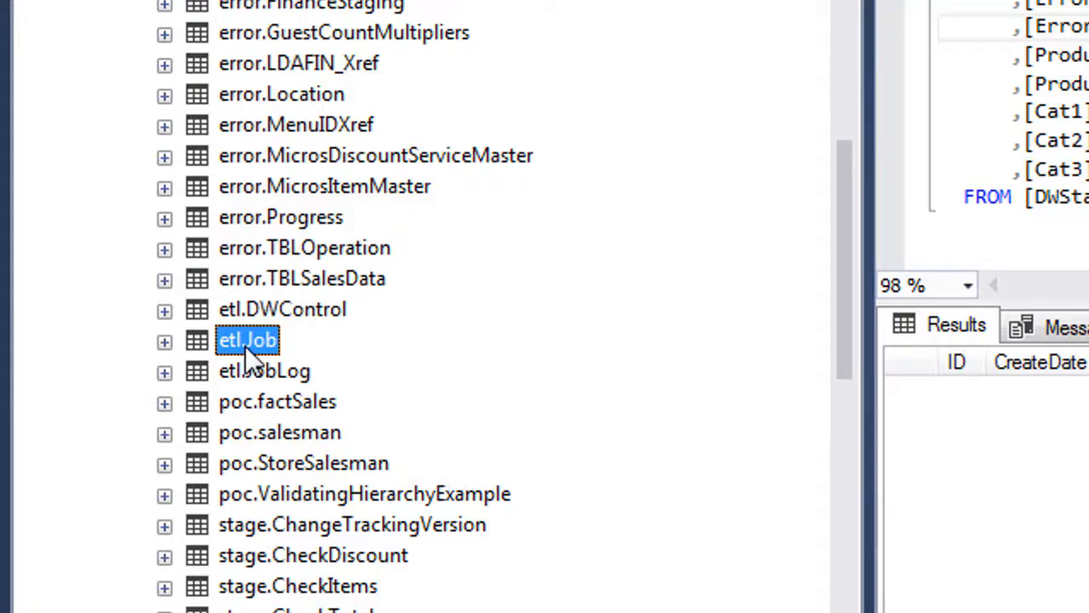
left_click(246, 374)
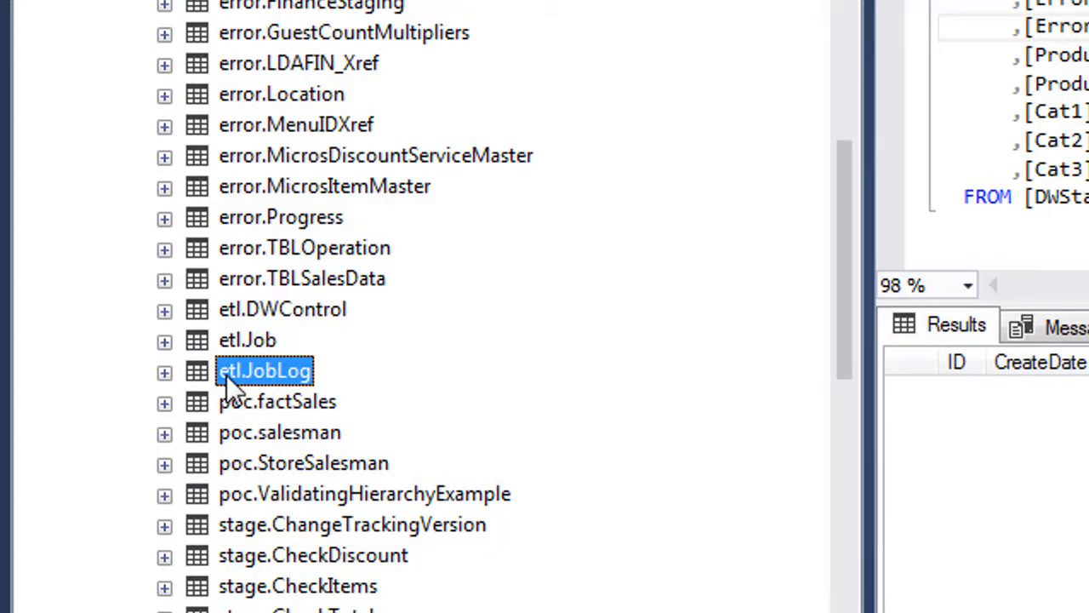
right_click(230, 375)
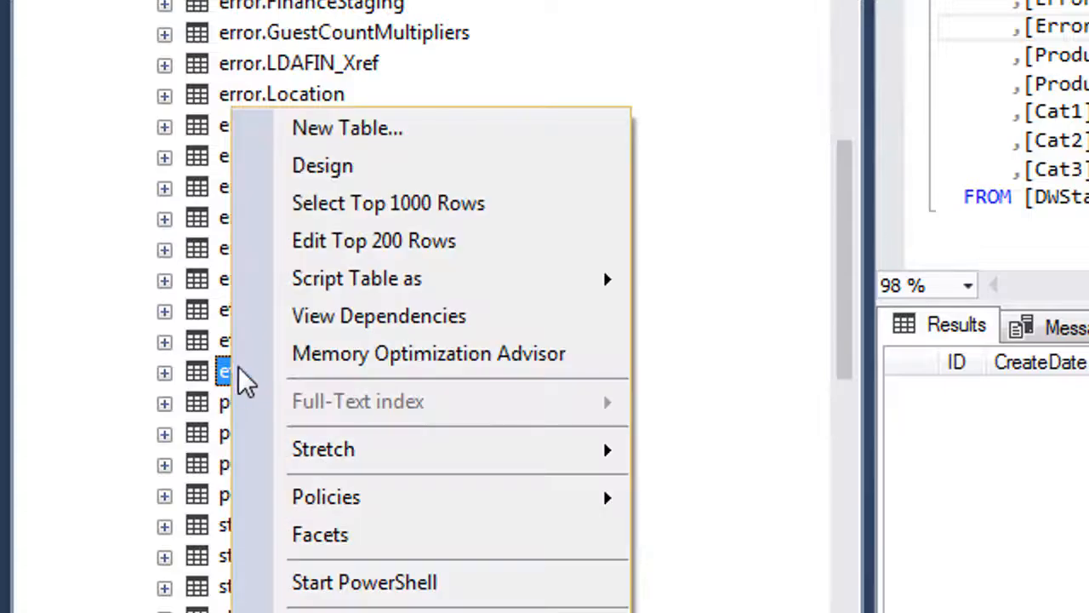
left_click(338, 212)
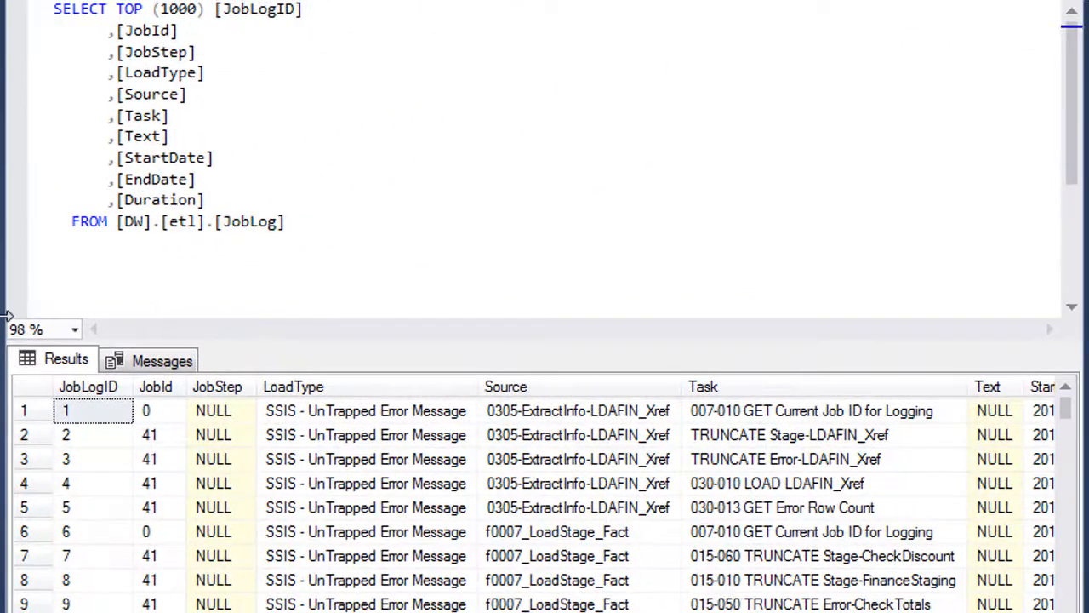
left_click_drag(7, 316, 0, 316)
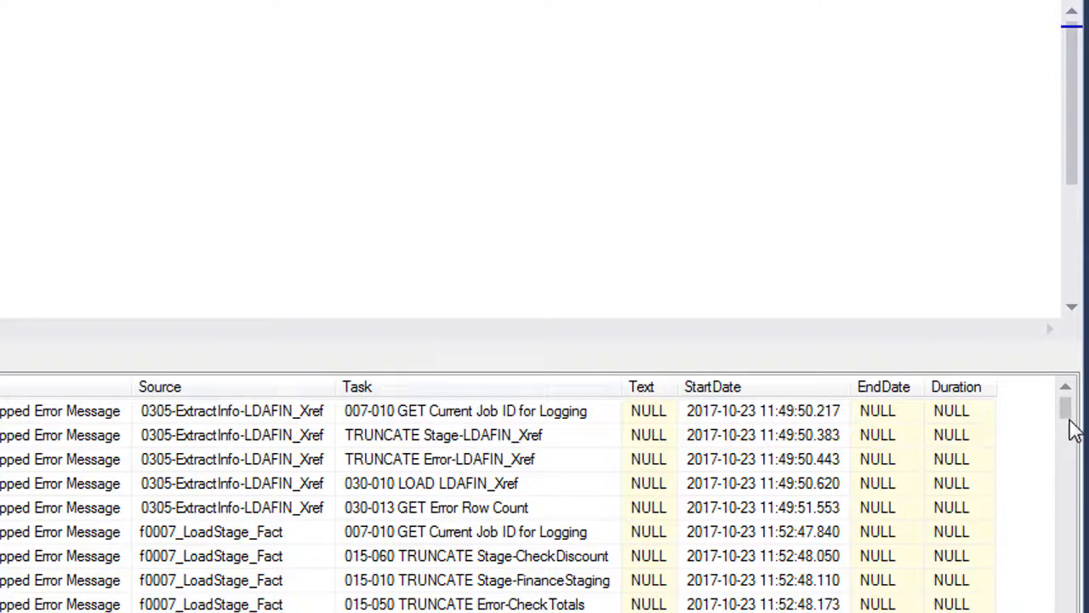
- Examine the Task, Source and StartDate entries logged for the 0100-ExtractMetric package in the JobLog results
left_click_drag(1066, 417, 1025, 463)
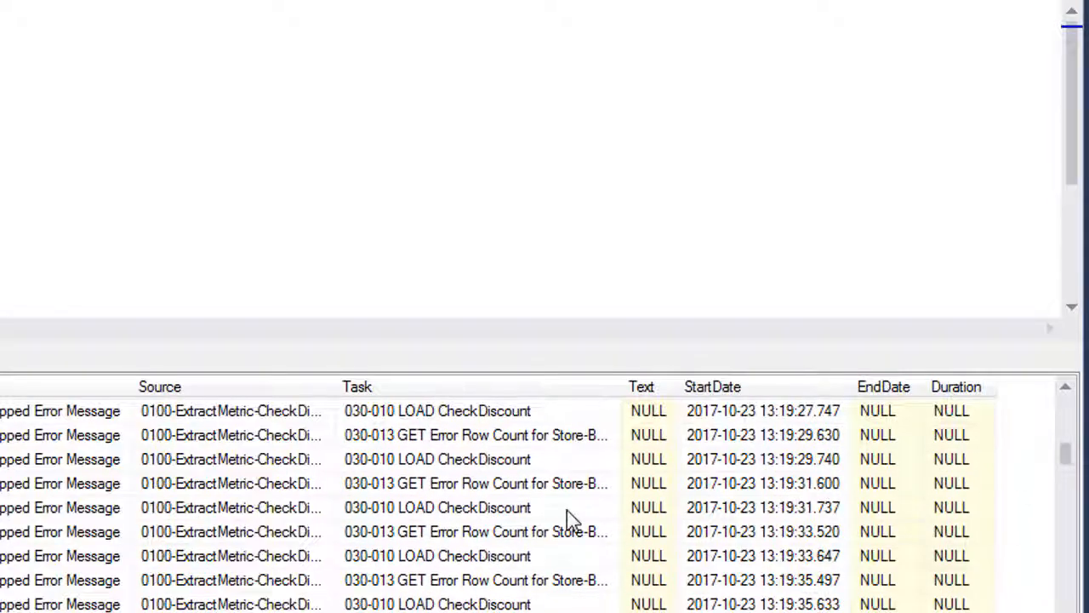
left_click(480, 513)
left_click(477, 482)
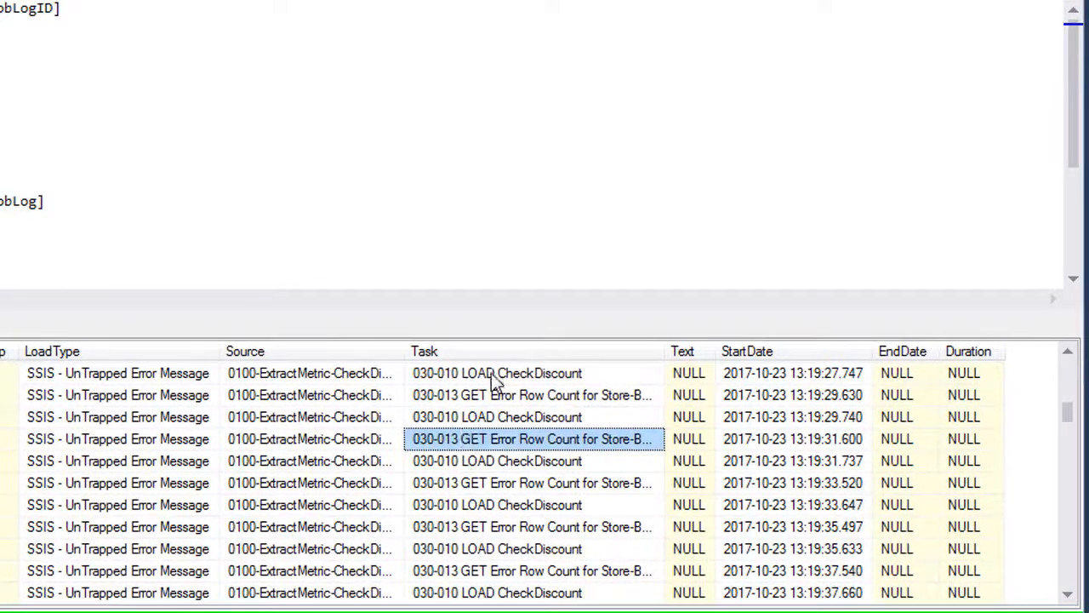
left_click(497, 380)
scroll(478, 537, "down", 10)
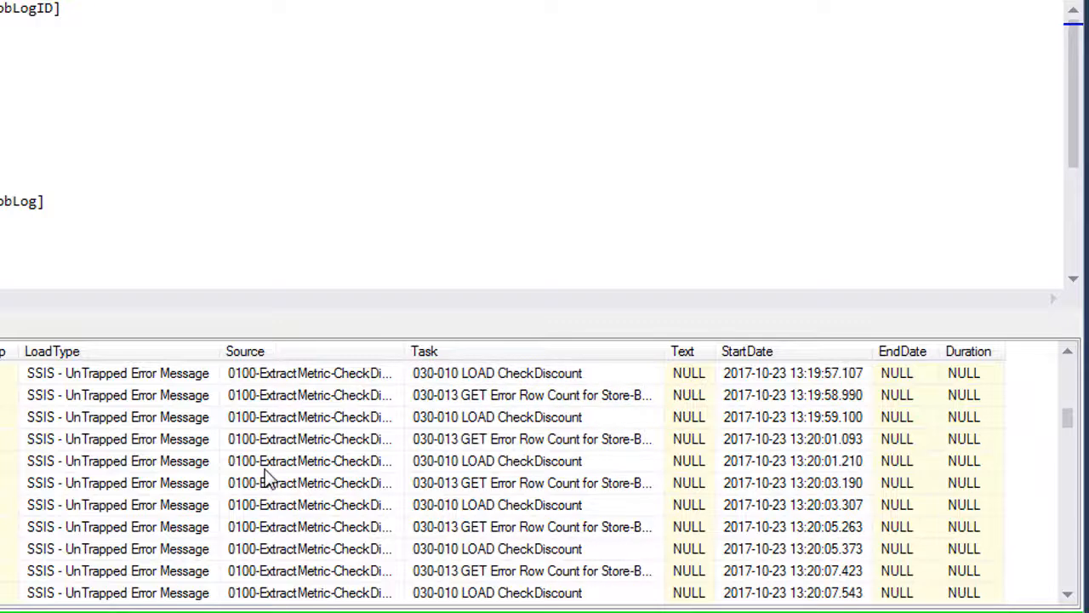
left_click(272, 397)
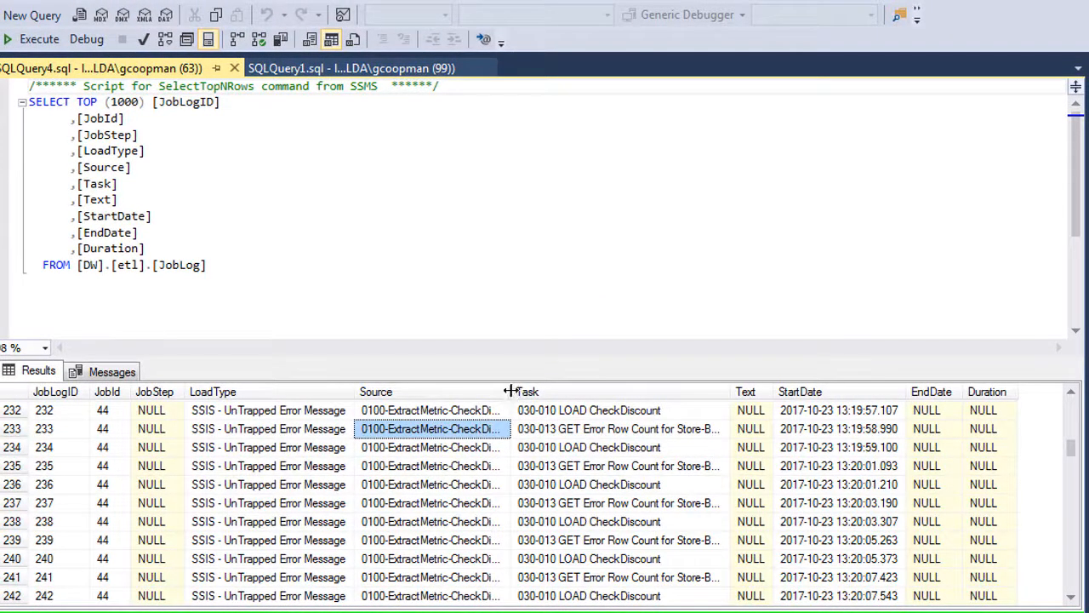
- Widen the Source column to show full package names and review the logged rows through to the end of the results
left_click_drag(511, 391, 812, 392)
left_click(630, 485)
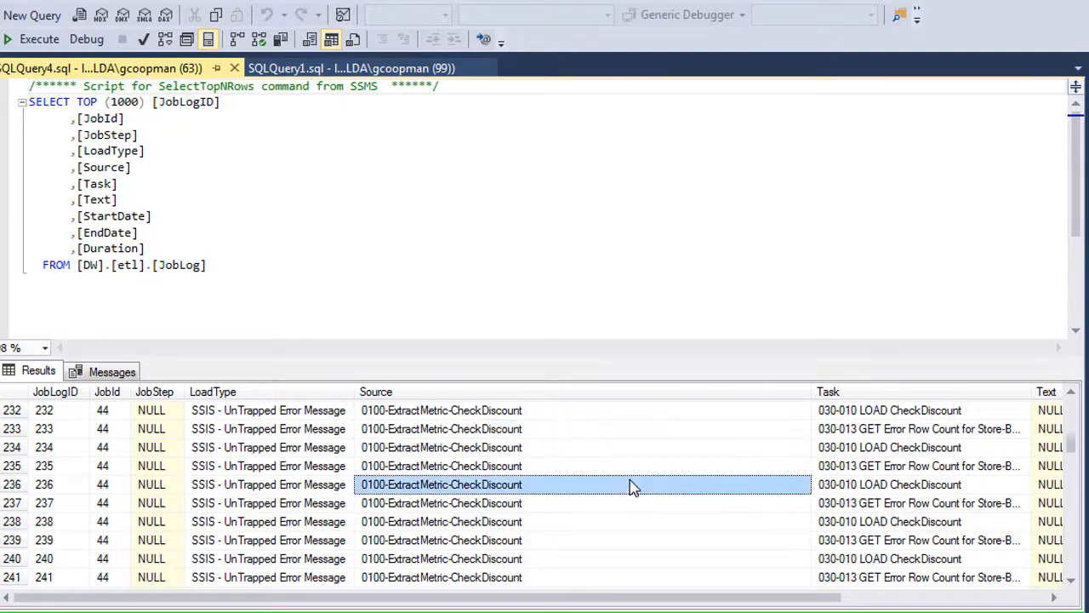
scroll(629, 487, "down", 20)
scroll(630, 487, "down", 20)
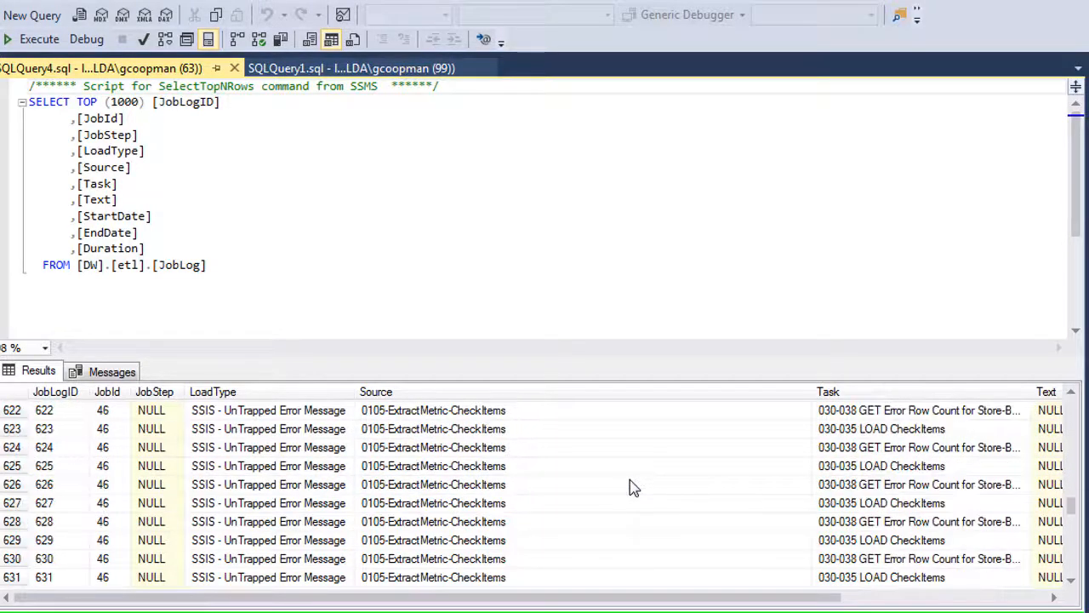
scroll(630, 486, "down", 20)
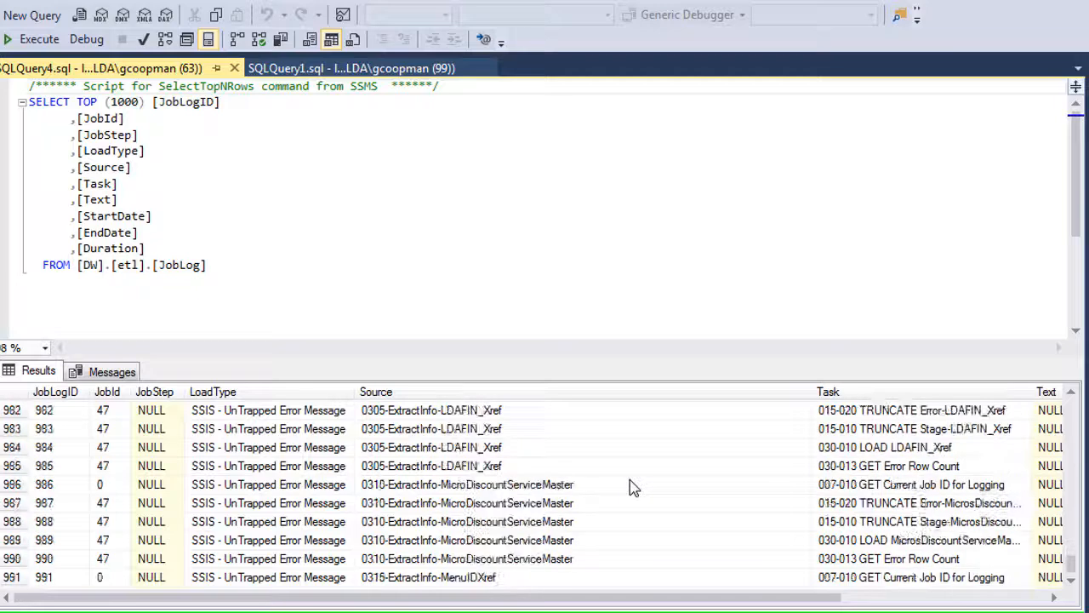
- Start a new blank line beneath the FROM clause of the JobLog query for another statement
left_click(553, 287)
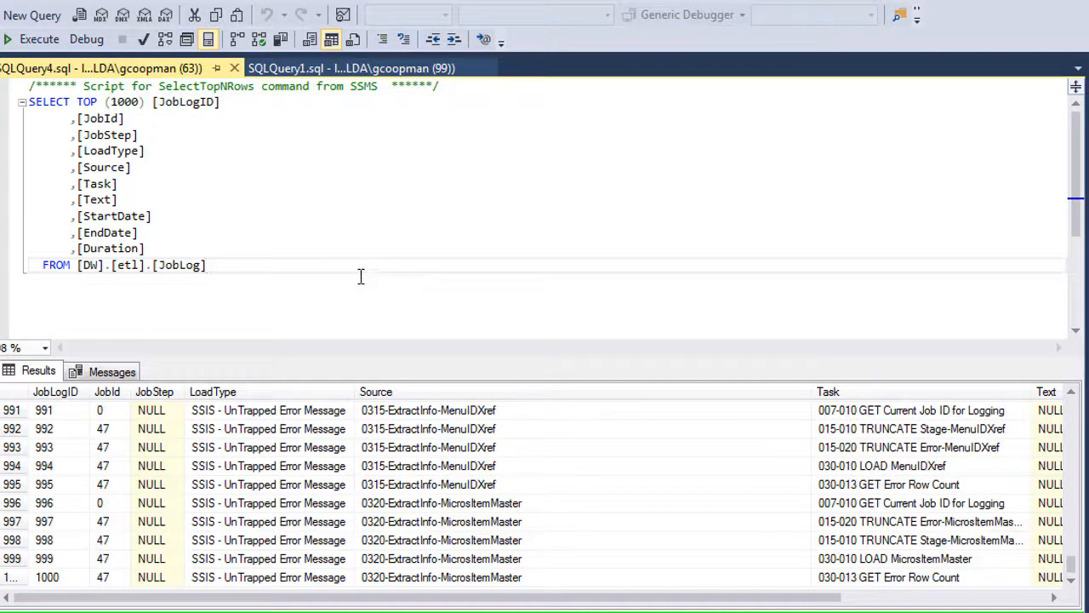
key("Return")
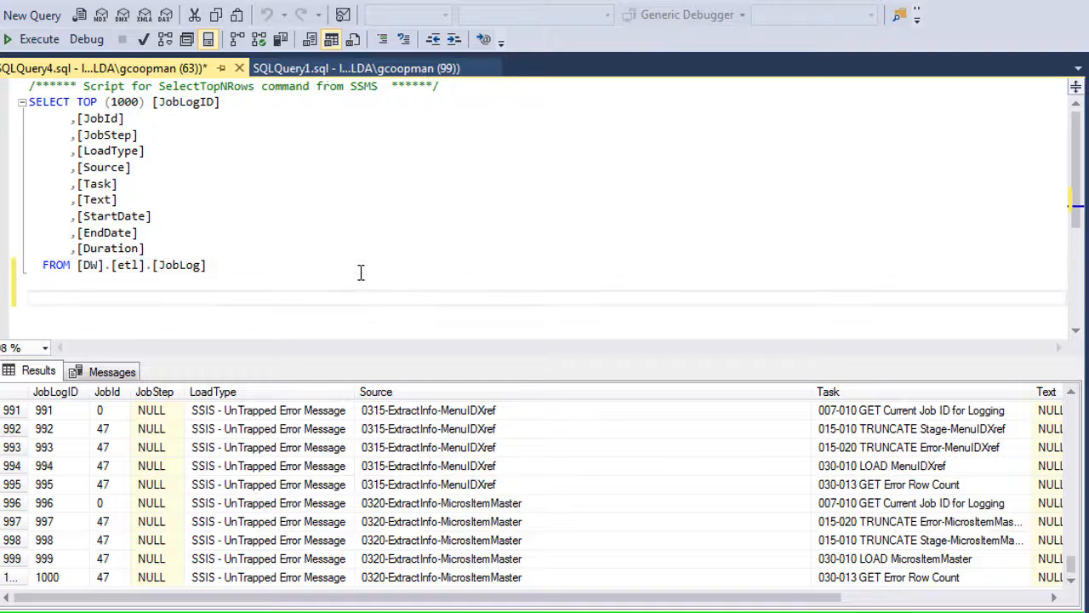
type("t")
key("BackSpace")
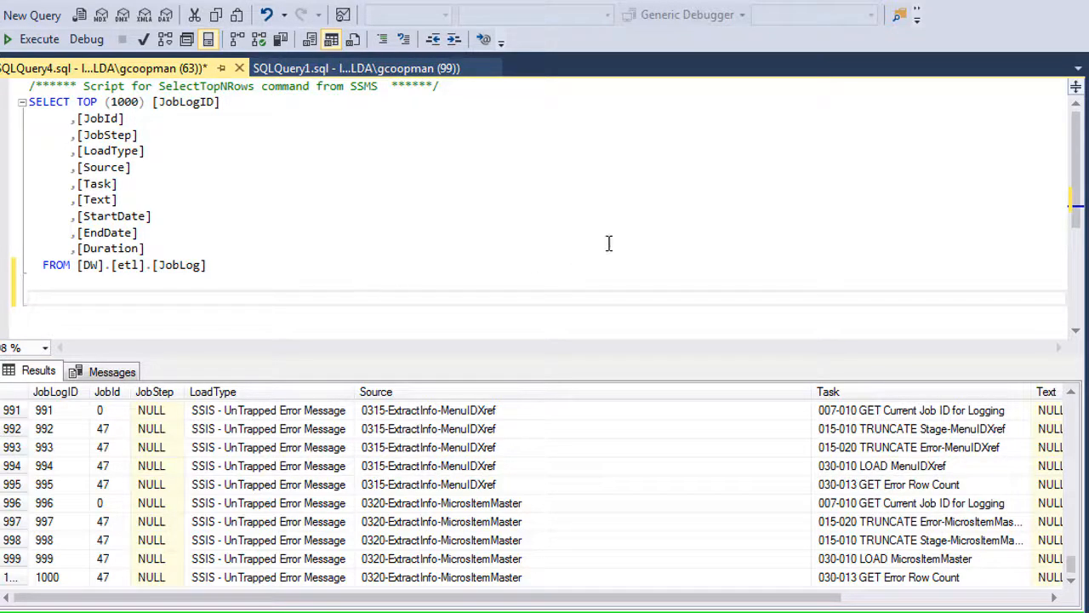